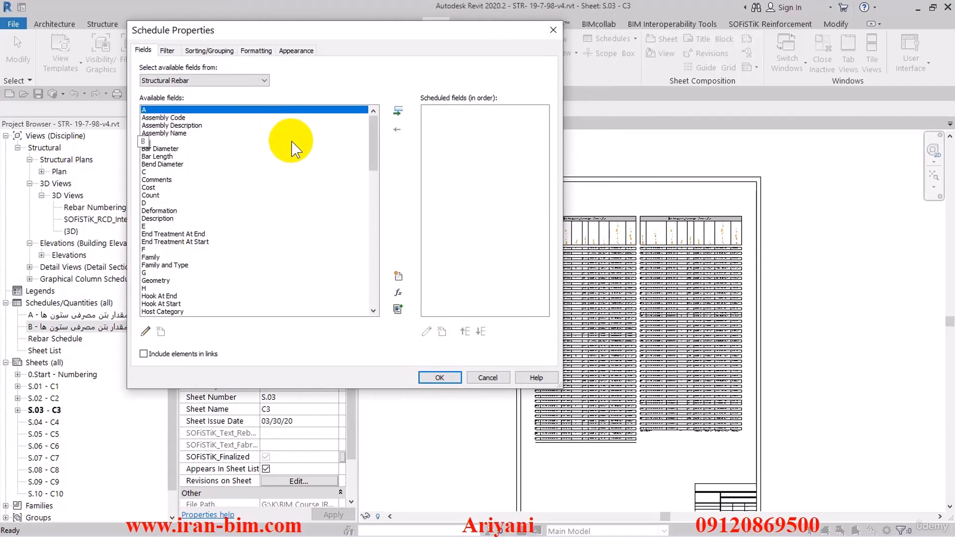
Add the Type field to the structural rebar schedule's scheduled fields
left_click_drag(374, 141, 290, 274)
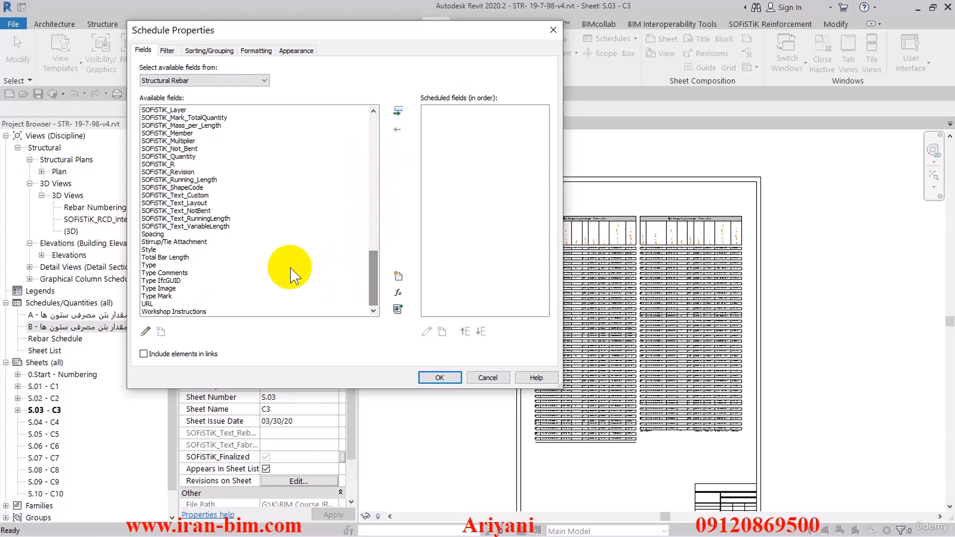
left_click_drag(374, 279, 375, 130)
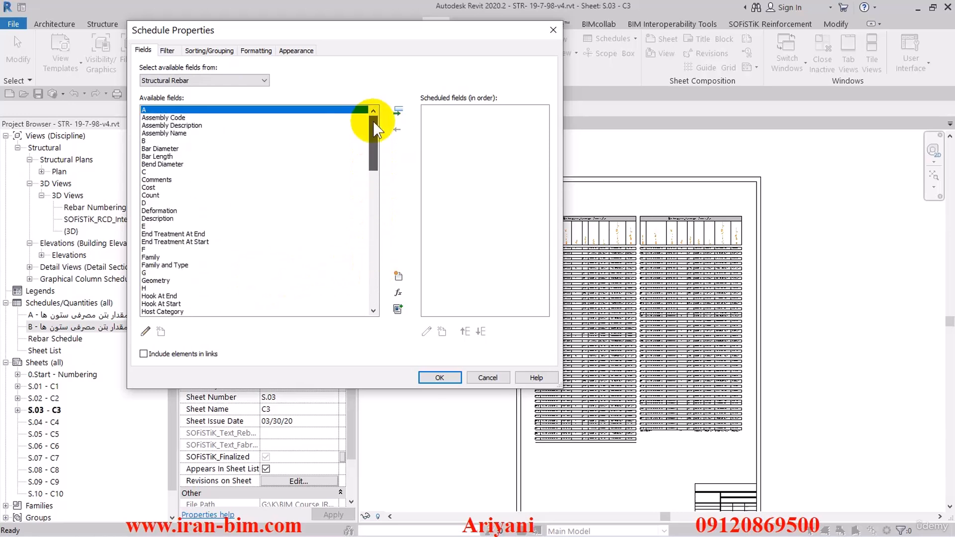
left_click(218, 211)
key("t")
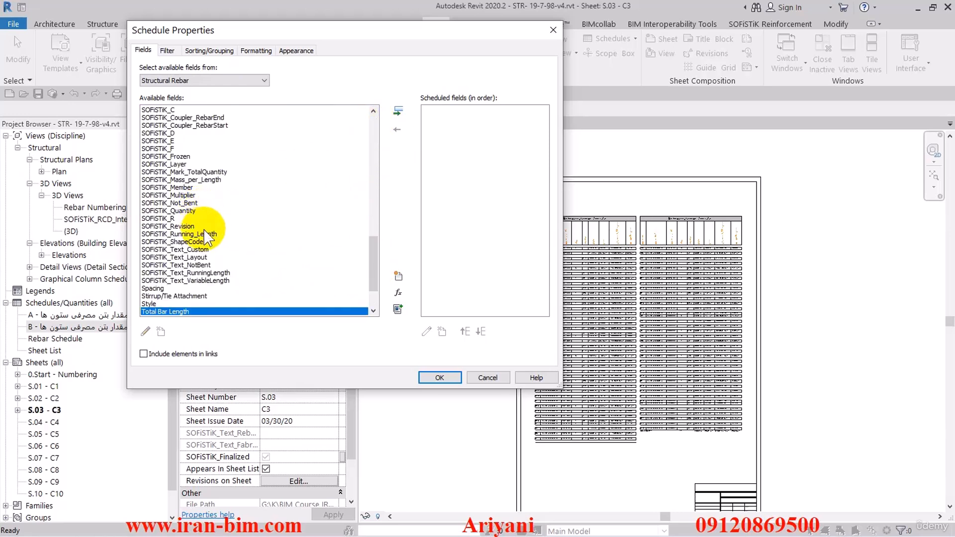
key("t")
left_click(398, 111)
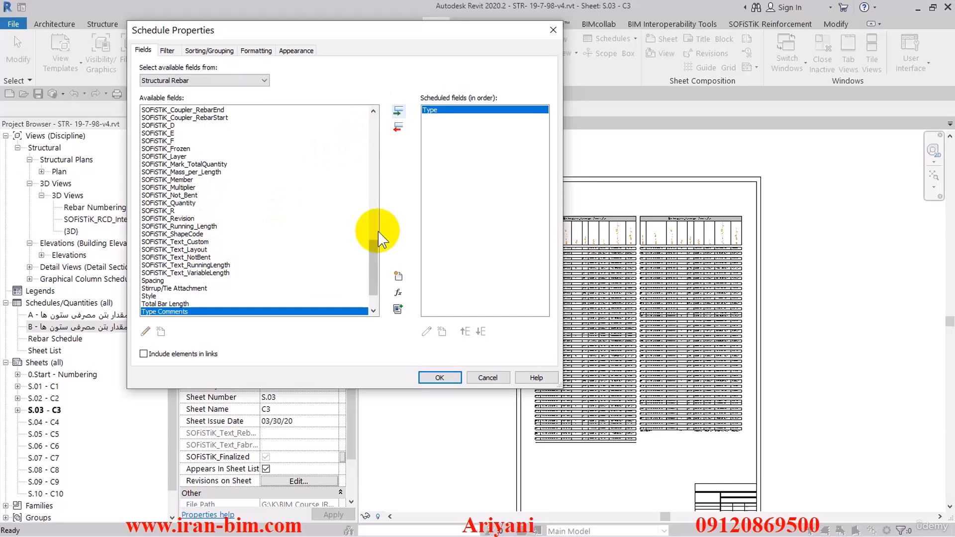
Add the Schedule Mark field to the scheduled fields
left_click_drag(373, 267, 373, 225)
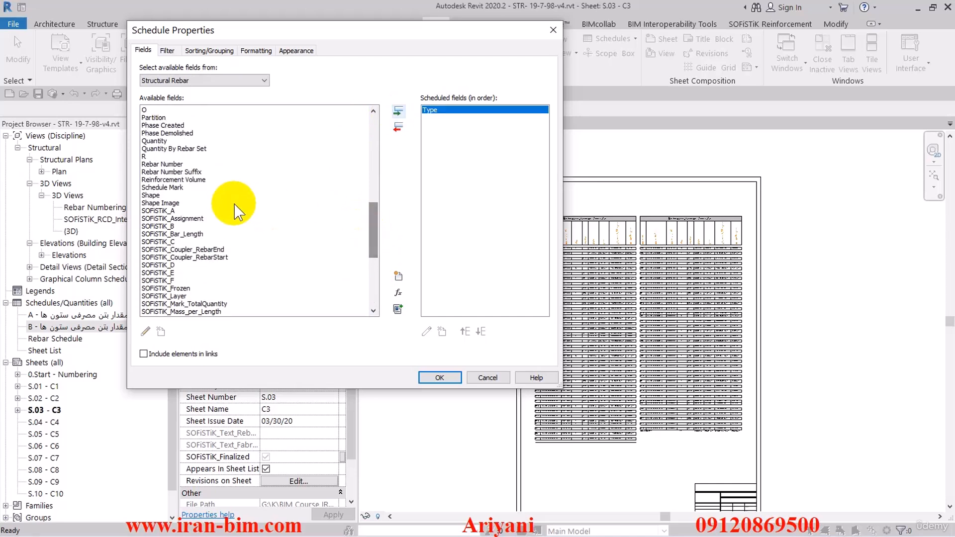
left_click(166, 188)
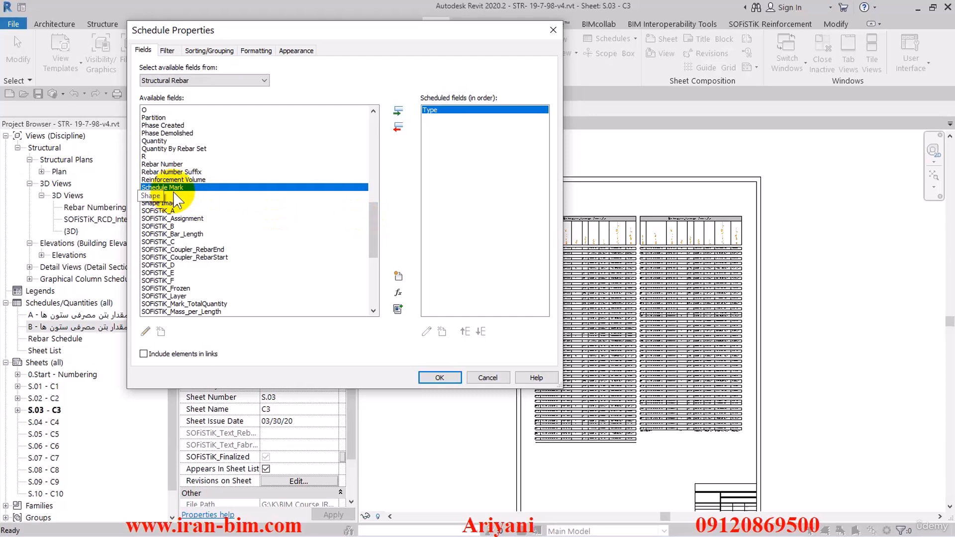
left_click(398, 111)
Add the Quantity field to the scheduled fields
mouse_move(372, 214)
left_mouse_down()
mouse_move(373, 221)
mouse_move(371, 204)
left_mouse_up()
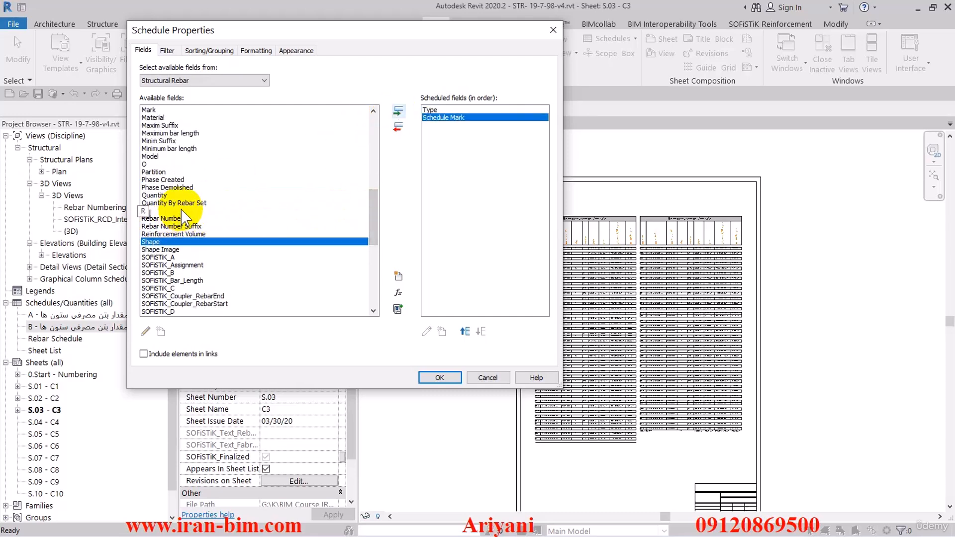
left_click(172, 195)
scroll(226, 214, "down", 2)
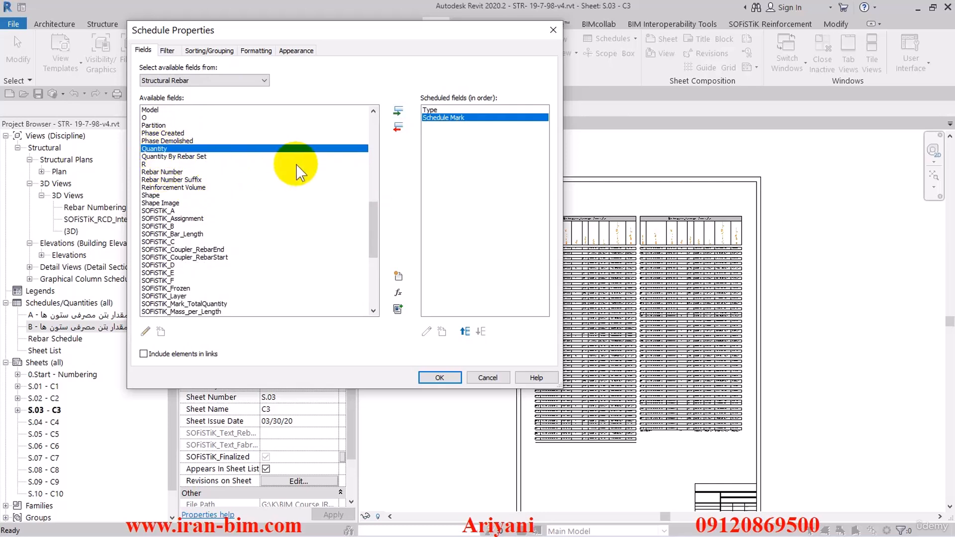
left_click(397, 112)
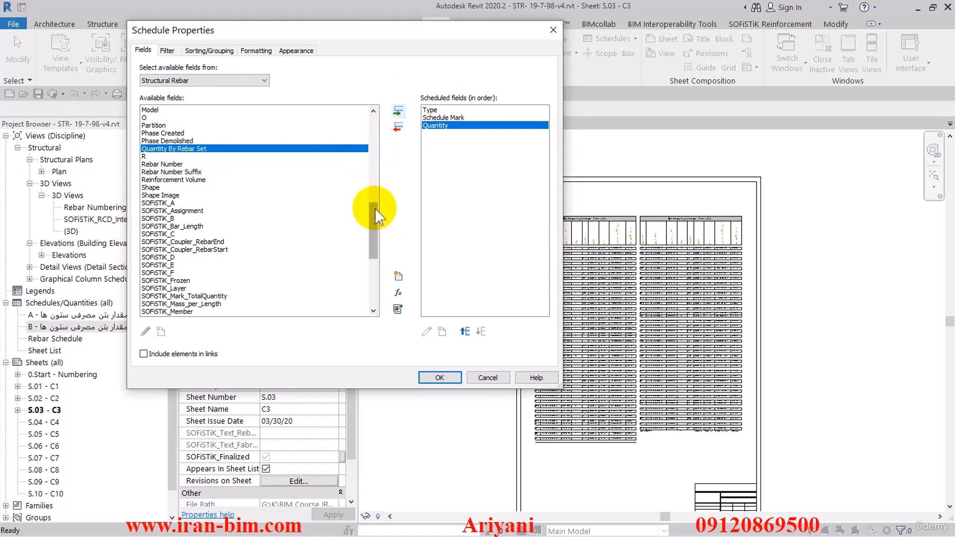
Add the Total Bar Length field to the scheduled fields
scroll(373, 209, "down", 8)
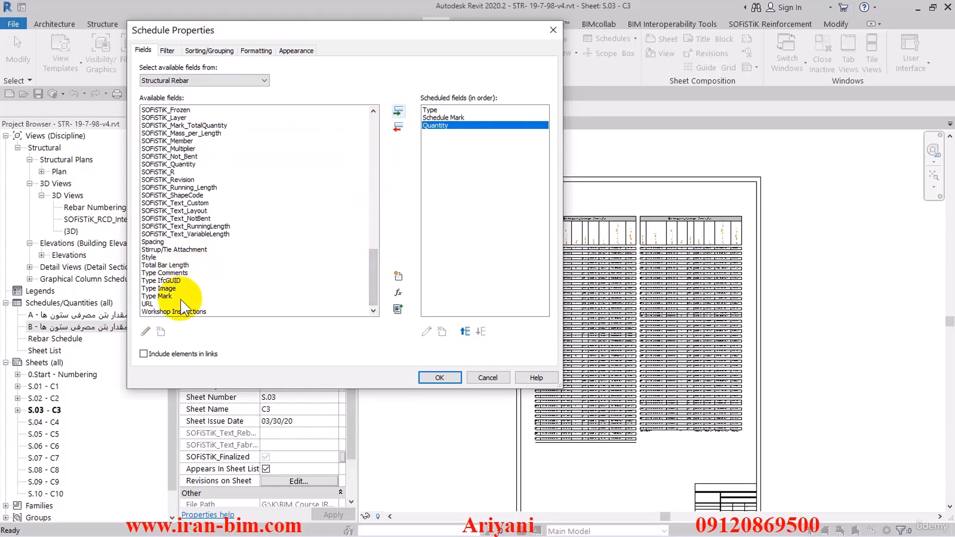
left_click(171, 265)
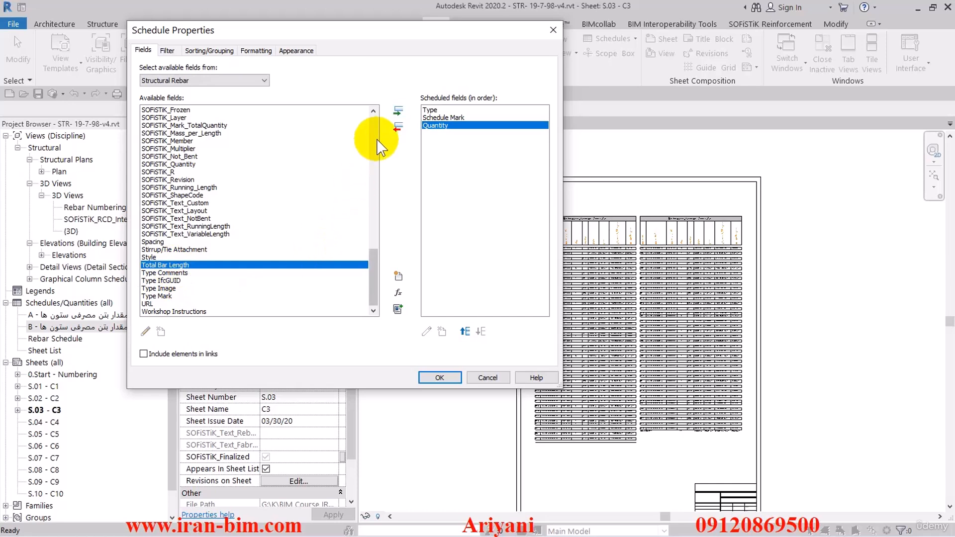
left_click(398, 111)
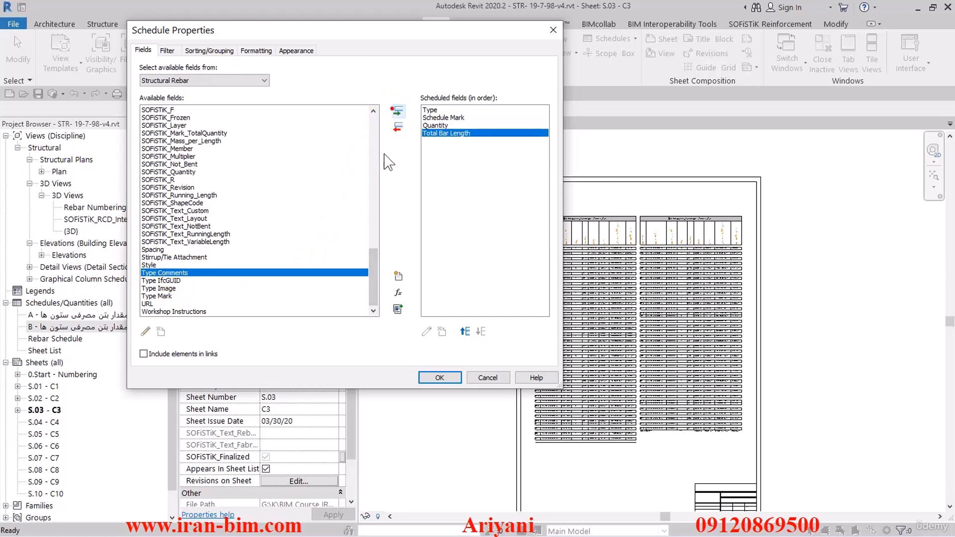
left_click_drag(377, 280, 368, 216)
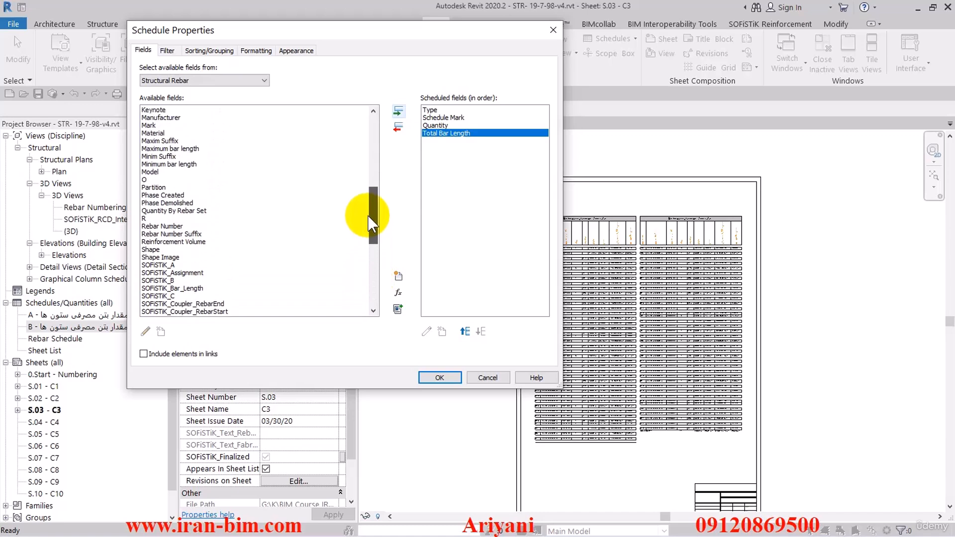
left_click(191, 226)
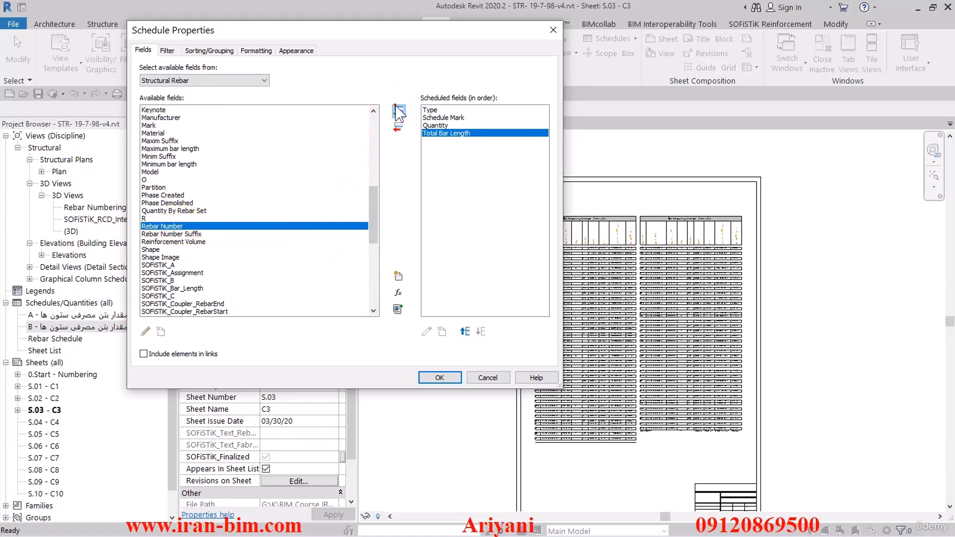
left_click(398, 111)
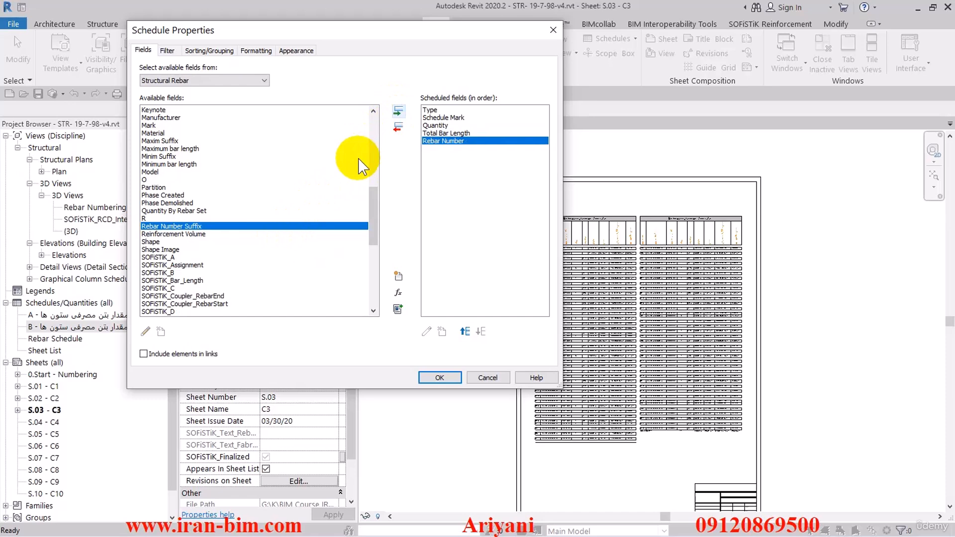
left_click(398, 128)
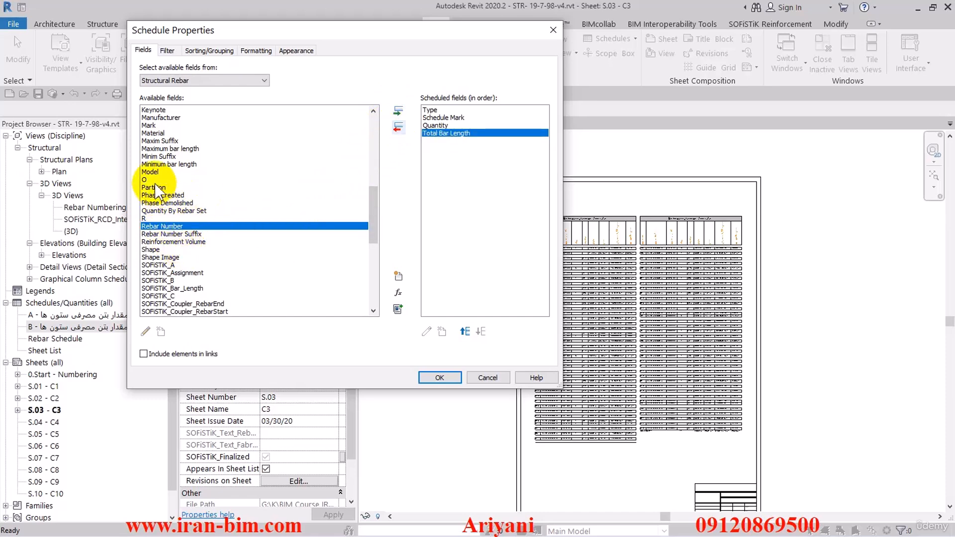
Add the Mark field to the scheduled fields
left_click(169, 164)
scroll(169, 183, "up", 1)
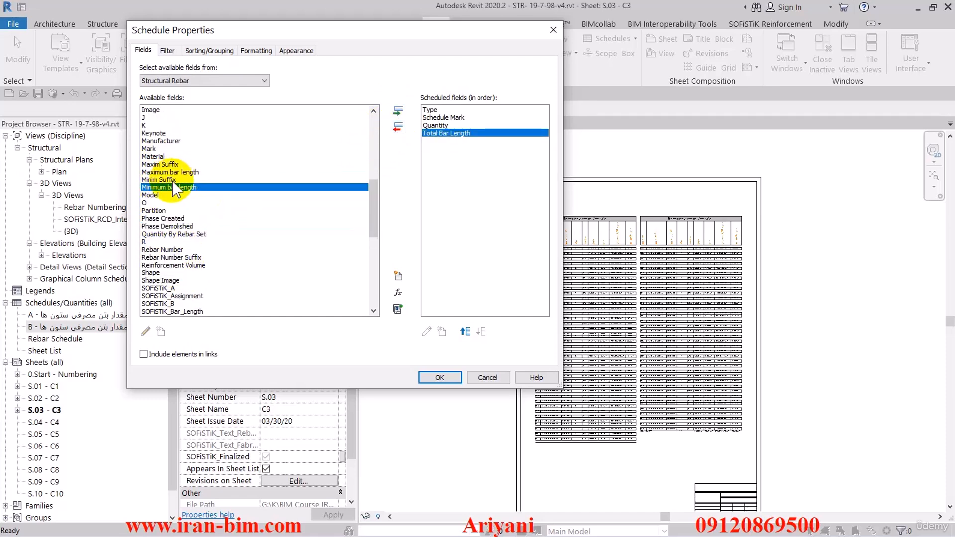
left_click(149, 149)
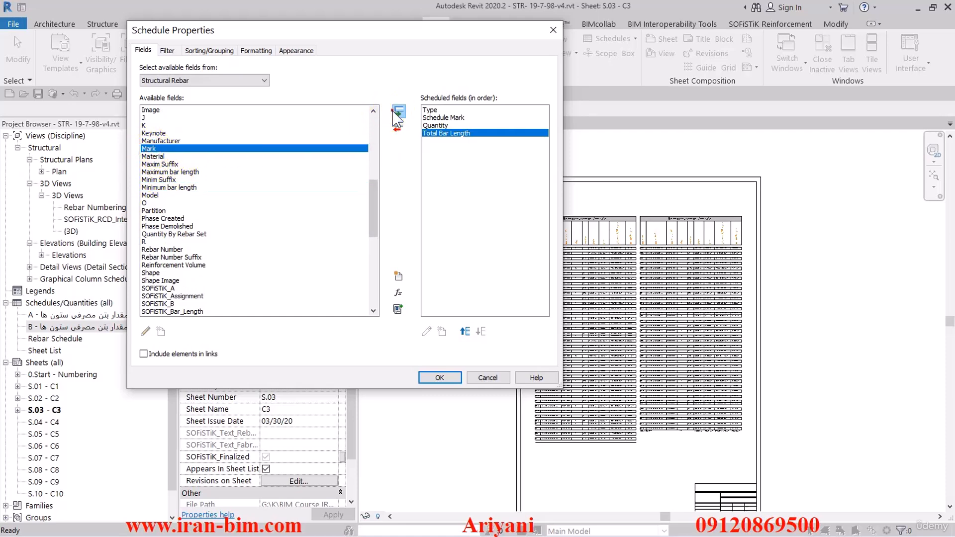
left_click(398, 111)
Add the Image field to the scheduled fields
scroll(154, 166, "up", 1)
scroll(154, 167, "up", 1)
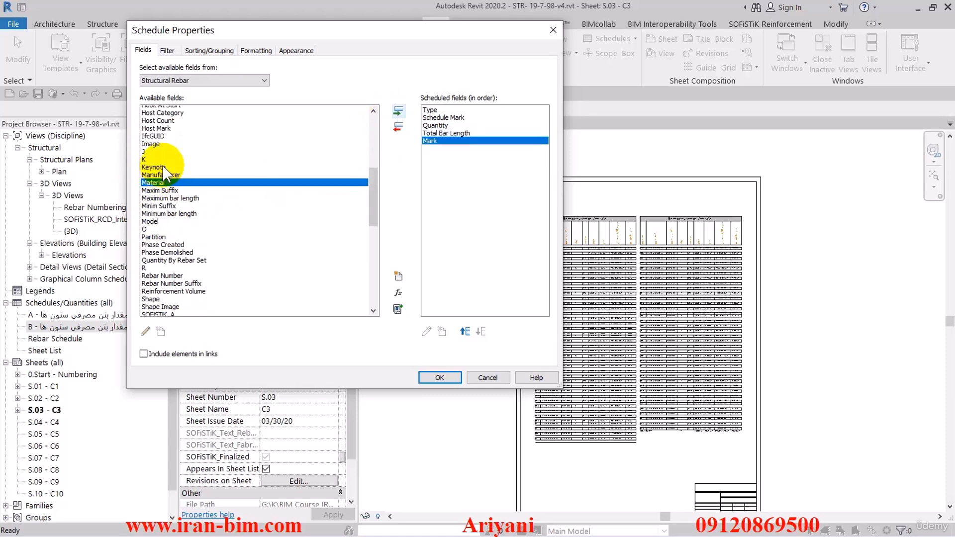
left_click(152, 157)
left_click(397, 110)
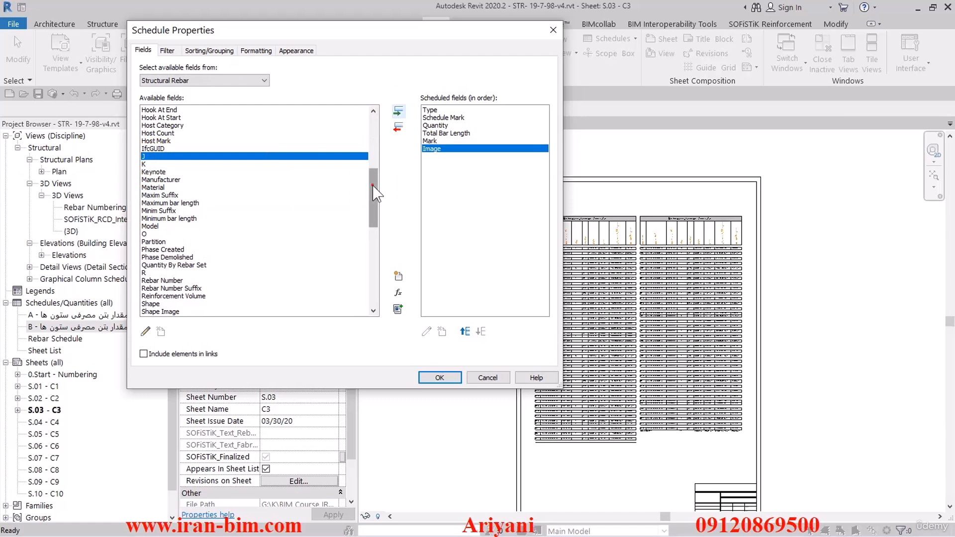
Add the SOFiSTiK_A field to the scheduled fields
left_click_drag(372, 185, 371, 119)
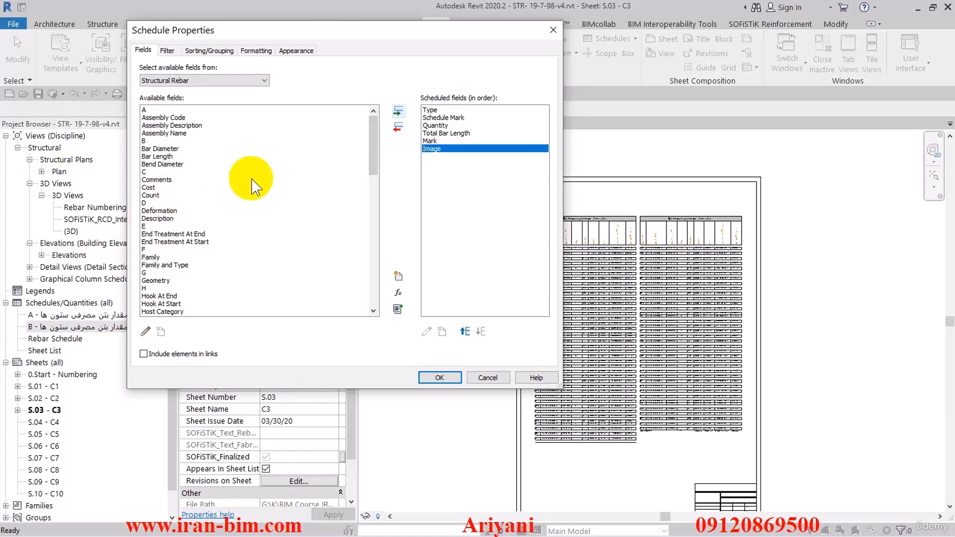
left_click_drag(373, 137, 371, 245)
left_click(163, 147)
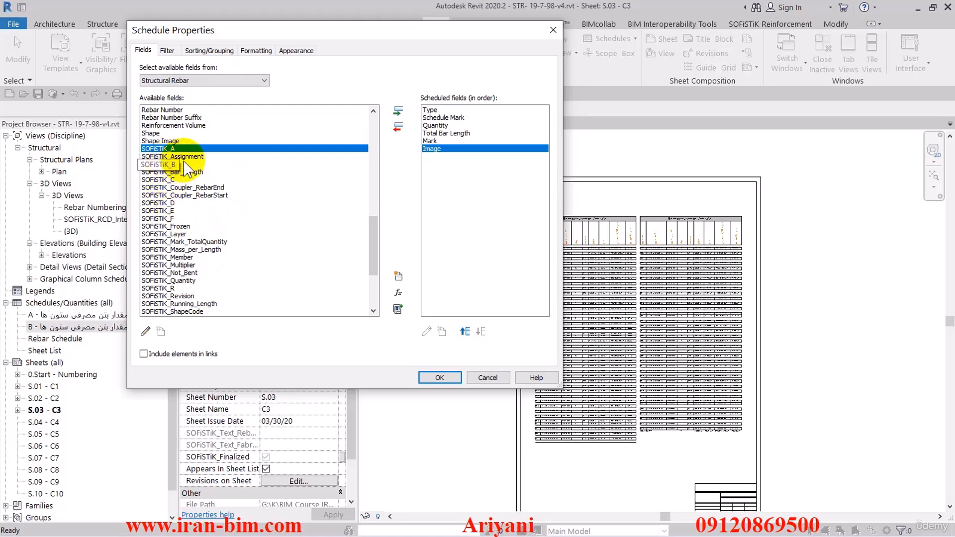
left_click(398, 110)
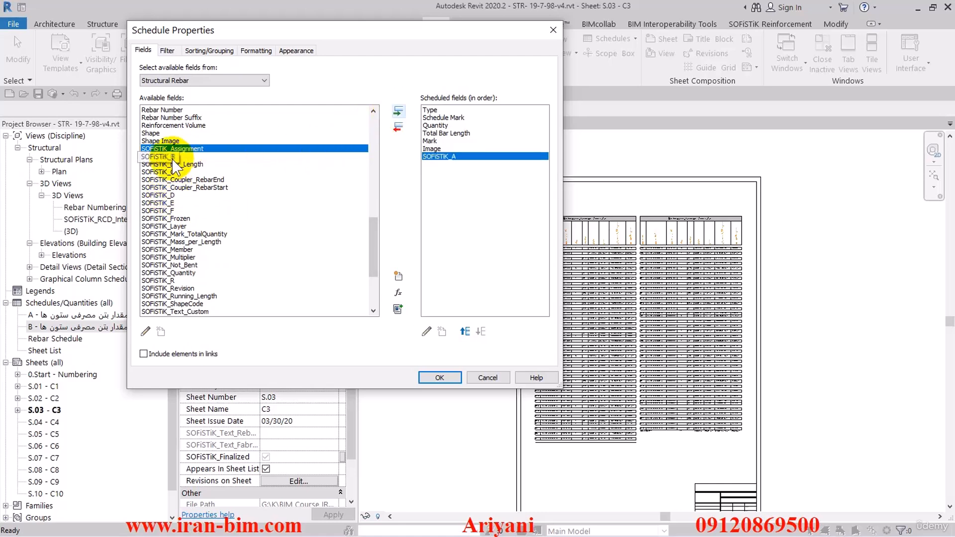
Add SOFiSTiK_B, SOFiSTiK_C, SOFiSTiK_D and SOFiSTiK_E in that order and apply the field selection to create the schedule
double_click(188, 157)
double_click(169, 164)
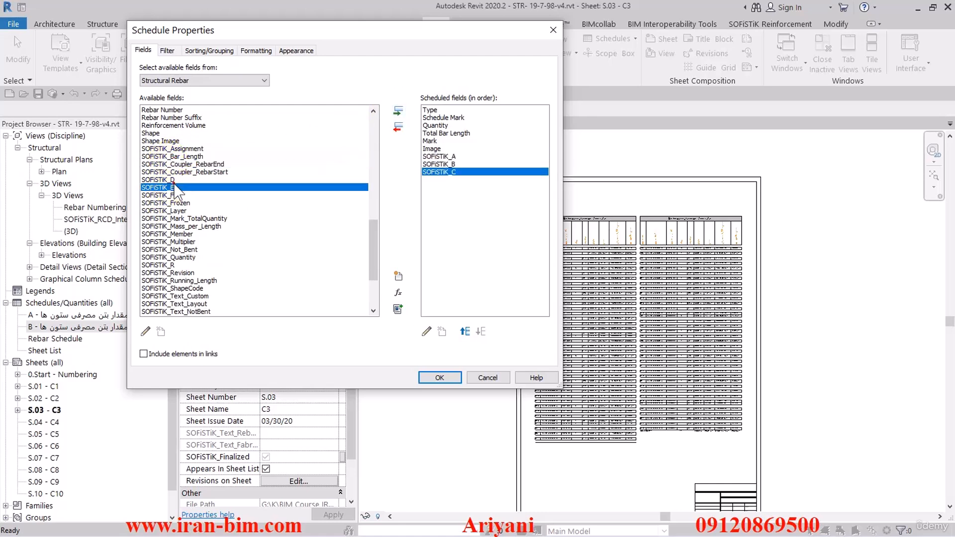
double_click(174, 187)
double_click(175, 180)
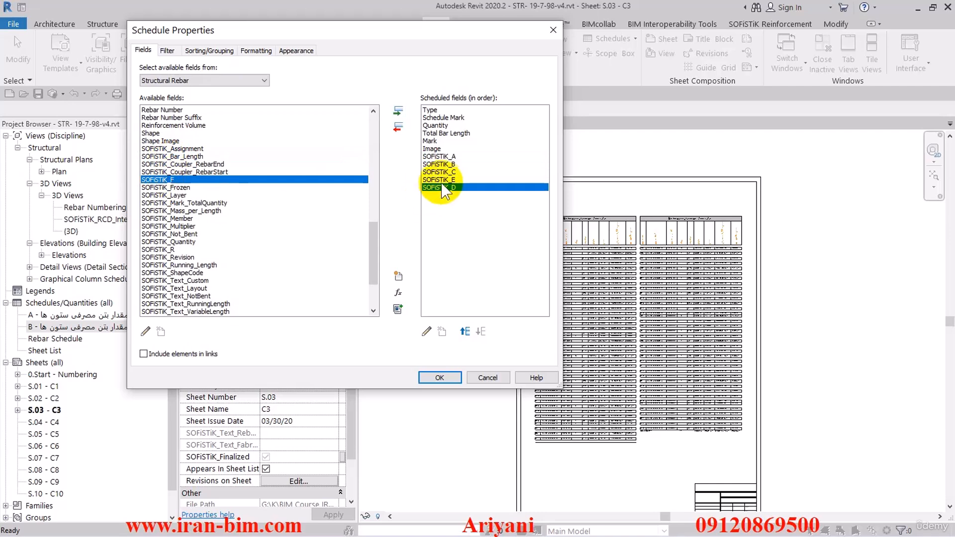
left_click(464, 331)
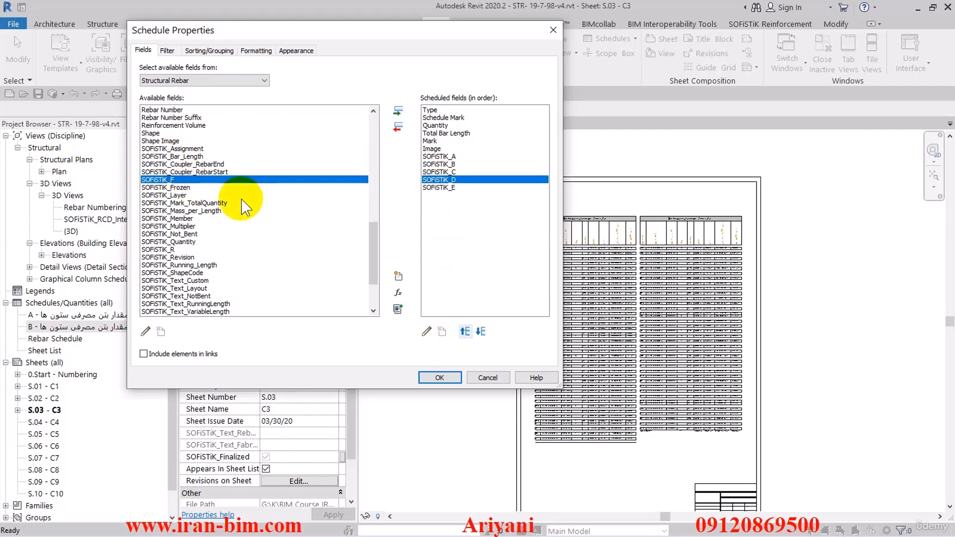
scroll(204, 183, "down", 1)
left_click(440, 377)
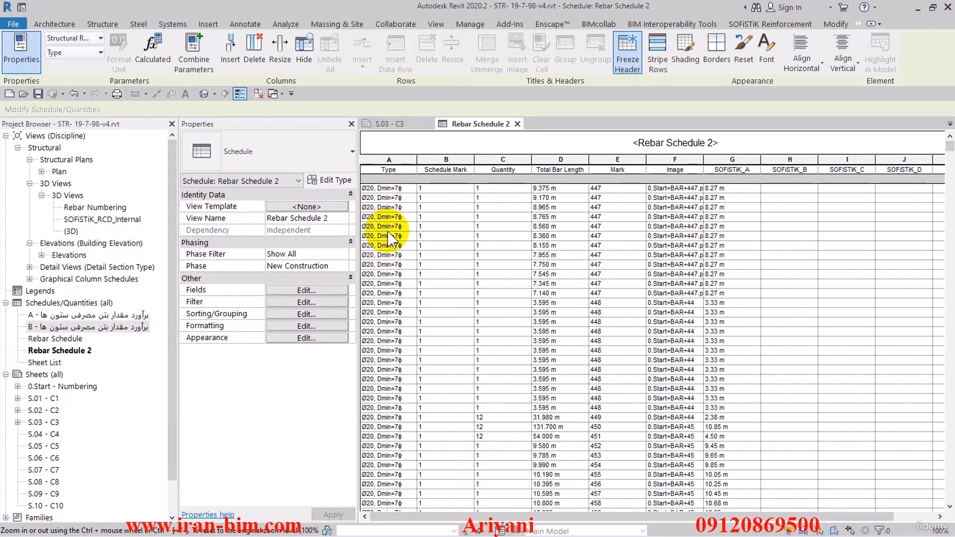
Reopen the schedule's fields, add Bar Diameter and move it up to sit directly after Type
left_click(318, 291)
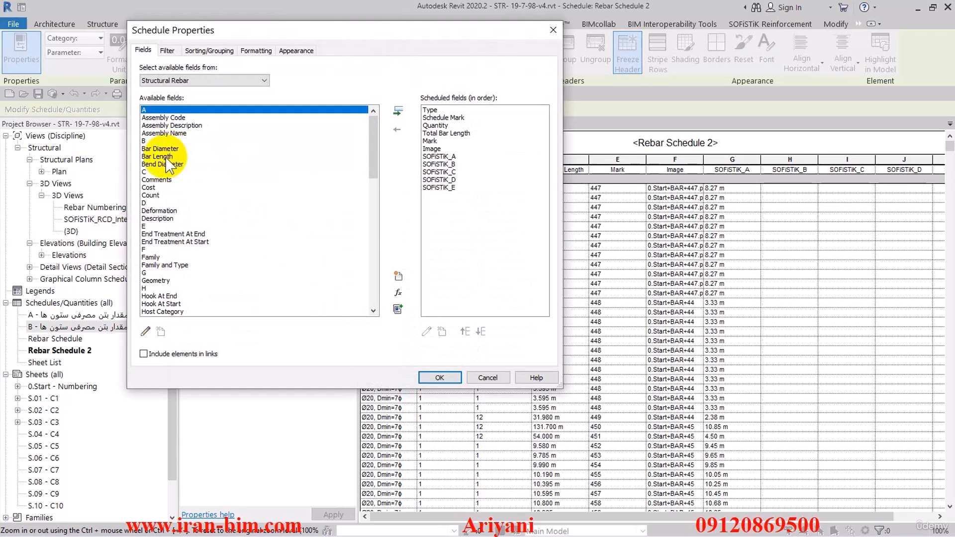
left_click(159, 149)
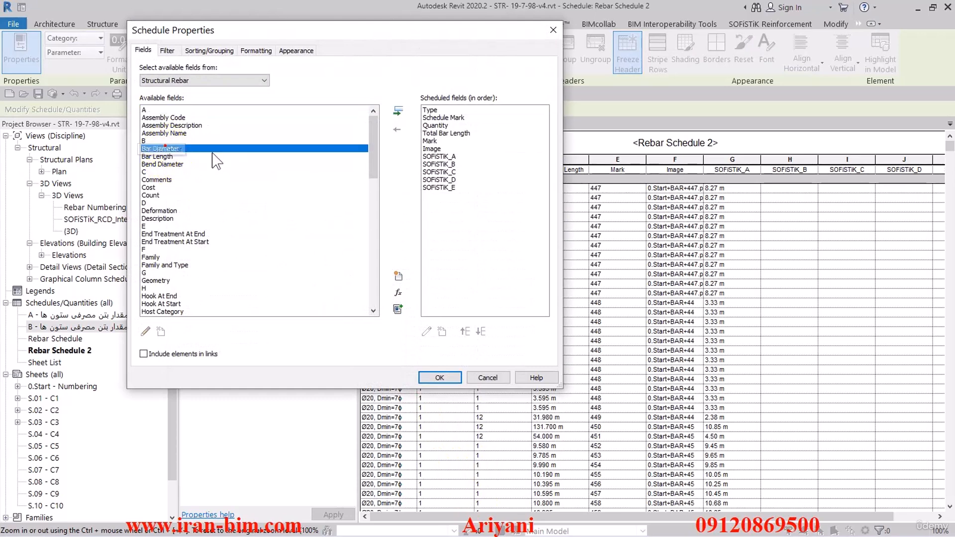
left_click(398, 112)
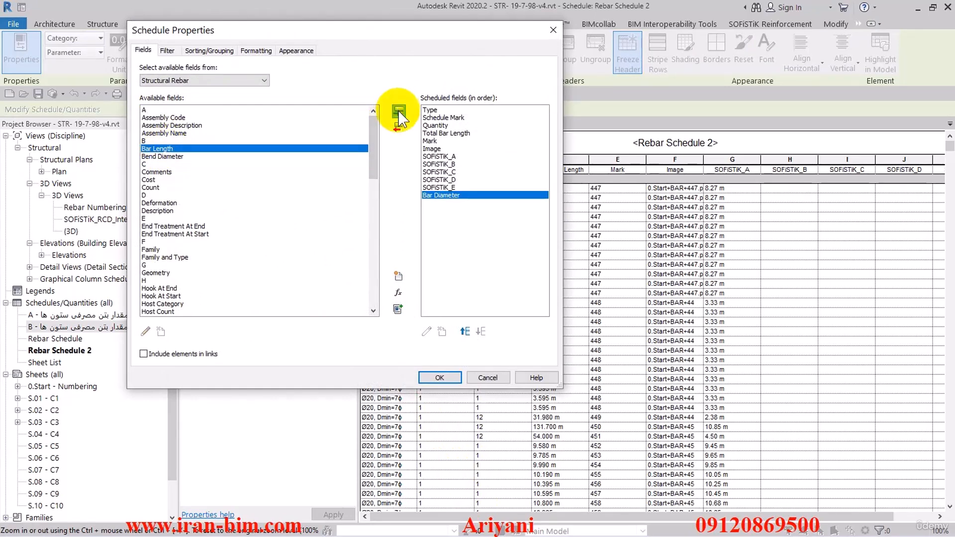
left_click(467, 332)
left_click(468, 332)
left_click(467, 332)
left_click(467, 332)
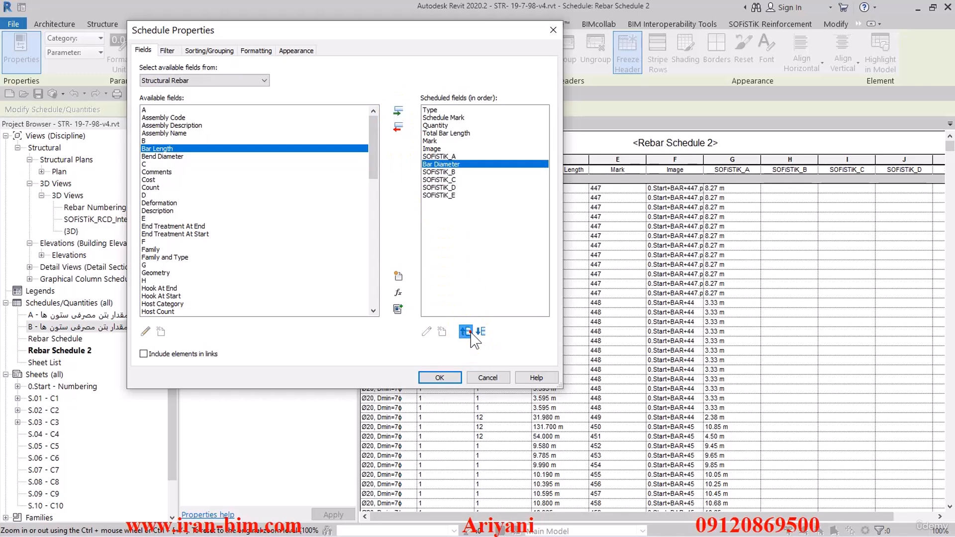
left_click(467, 332)
left_click(467, 332)
left_click(467, 332)
left_click(467, 332)
left_click(468, 332)
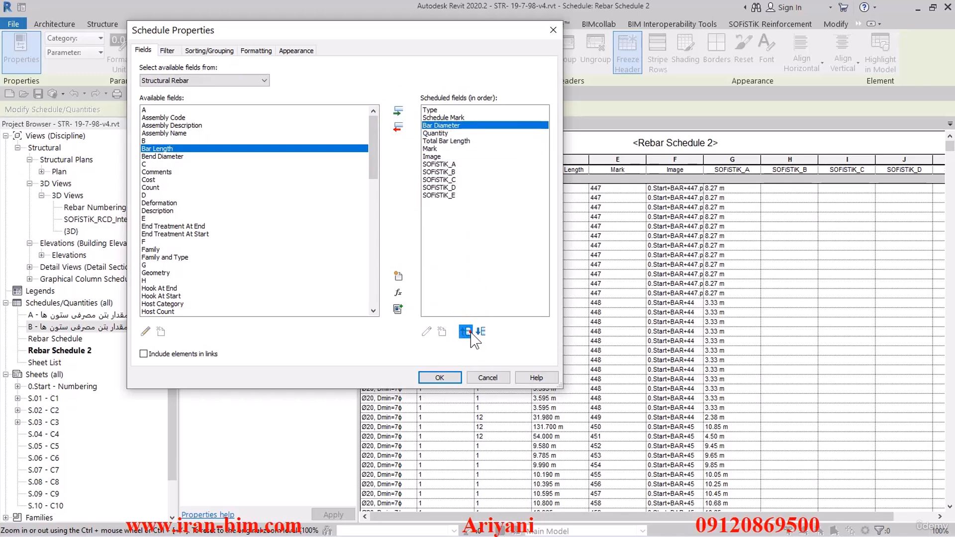
left_click(467, 332)
Remove the Type field from the scheduled fields
left_click(435, 111)
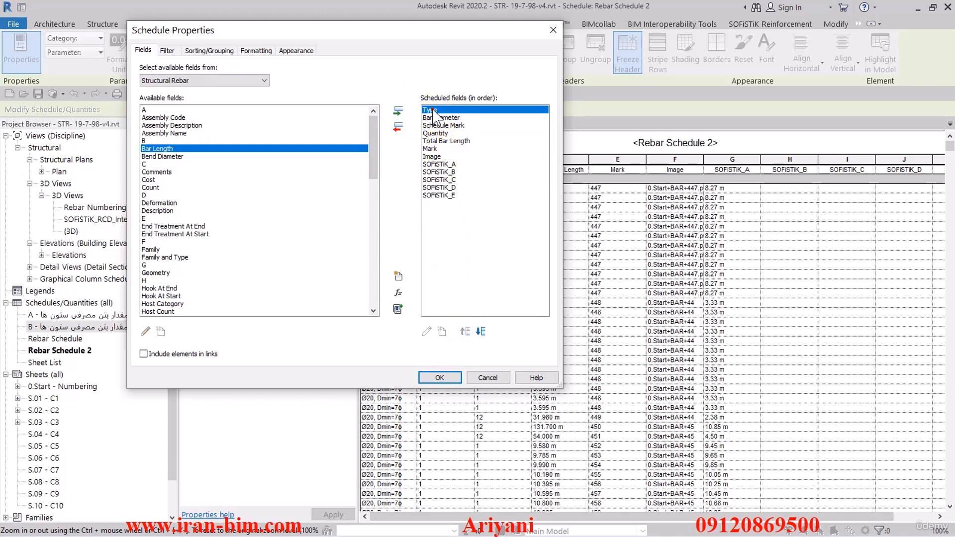
left_click(398, 128)
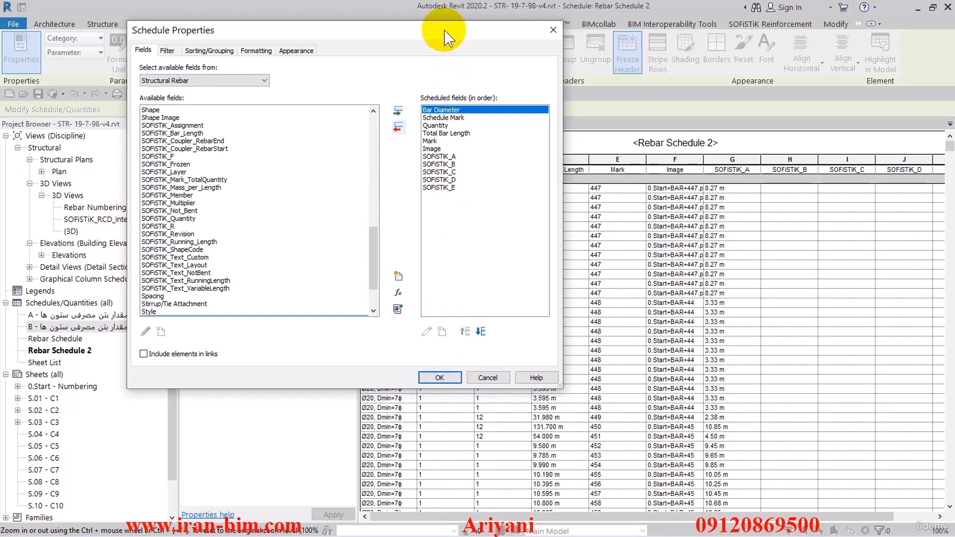
left_click_drag(445, 35, 409, 29)
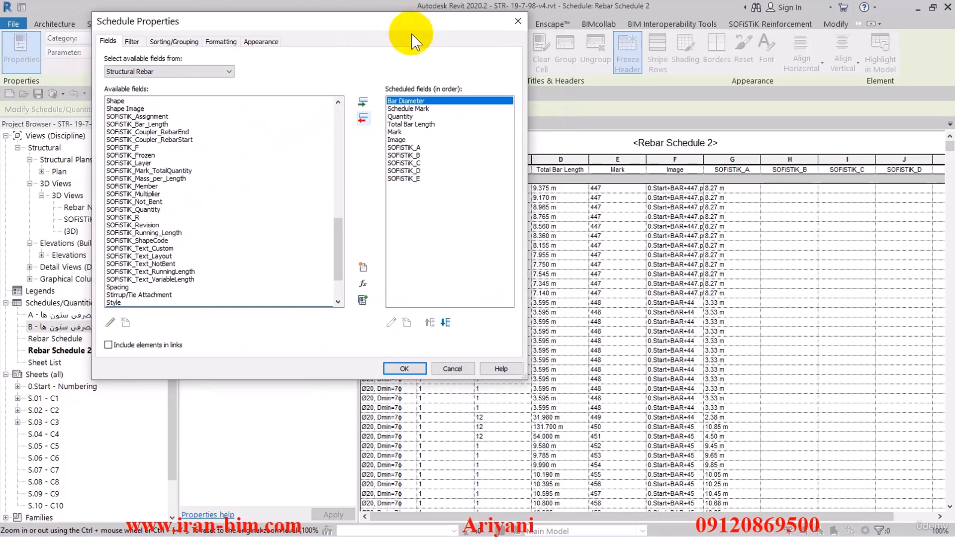
Remove the Schedule Mark field from the scheduled fields and apply the change
left_click(411, 109)
left_click(363, 118)
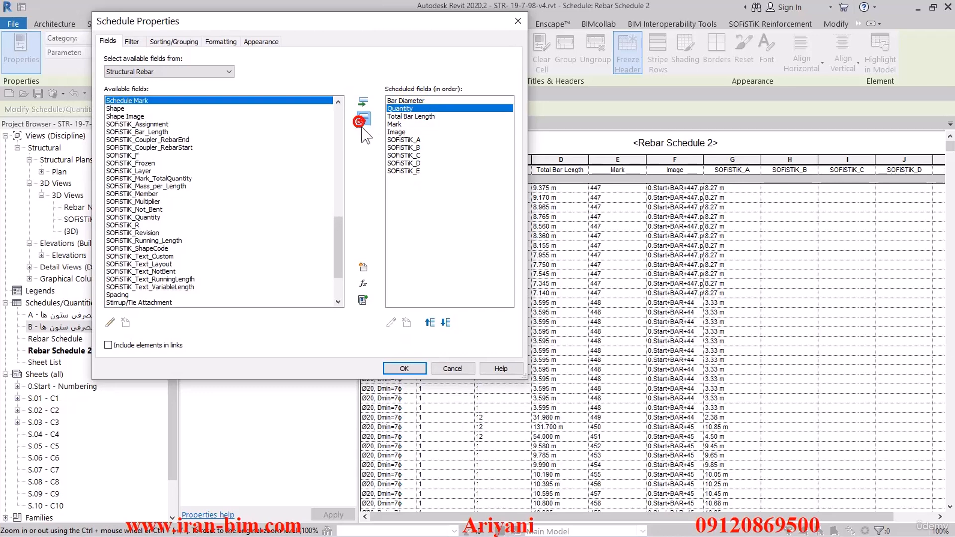
left_click_drag(442, 27, 346, 16)
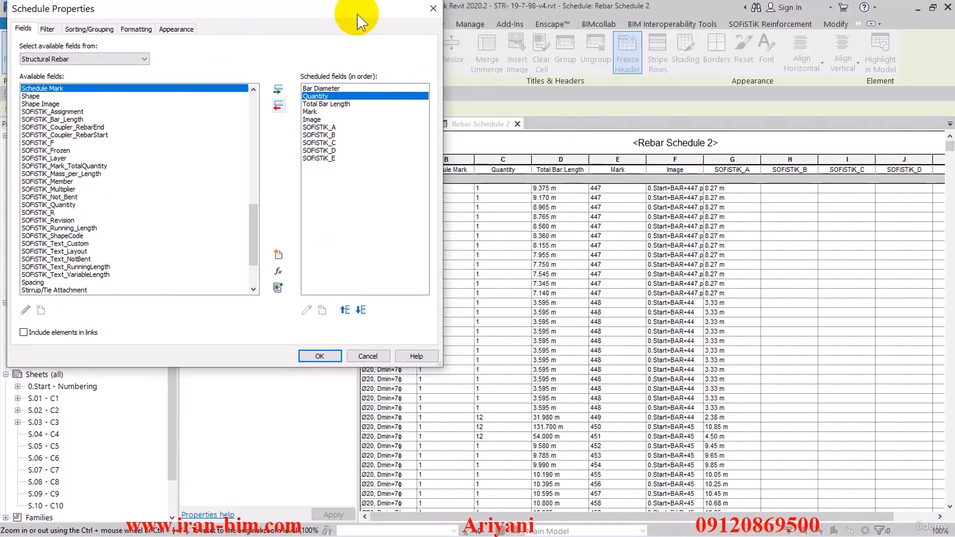
left_click(327, 356)
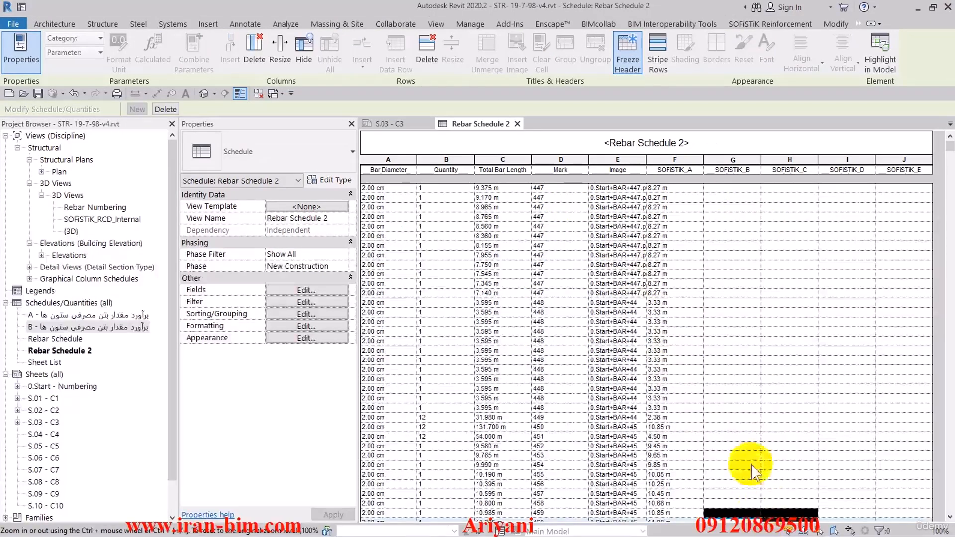
Reopen the schedule's fields and remove SOFiSTiK_A through SOFiSTiK_E from the scheduled fields
left_click(326, 302)
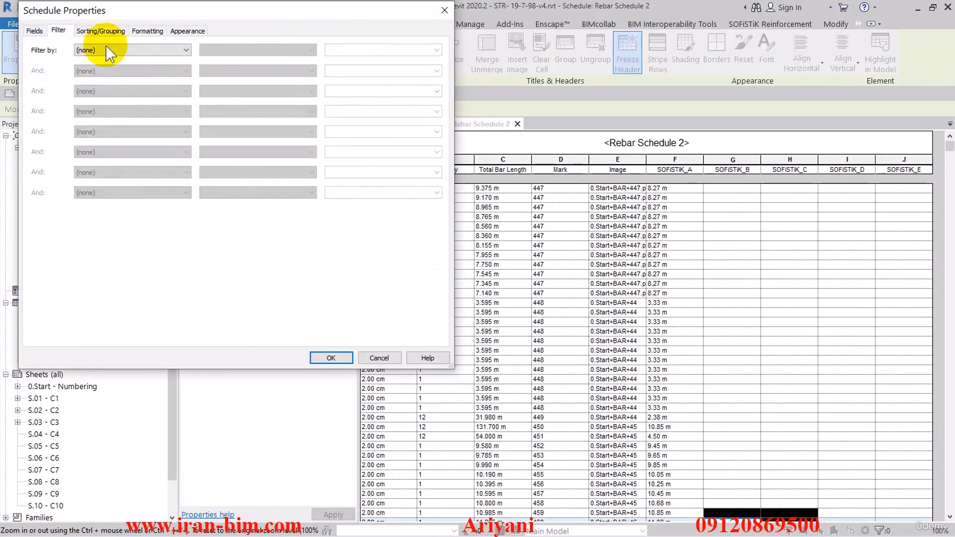
left_click(34, 31)
left_click_drag(555, 164, 555, 195)
left_click(515, 142)
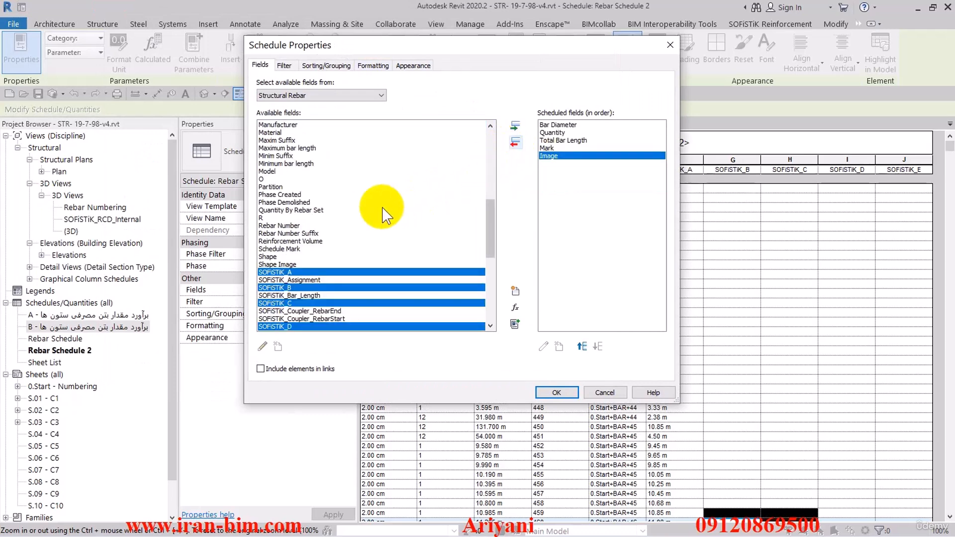
Add the A, B, C and D fields to the scheduled fields and apply
scroll(317, 194, "up", 12)
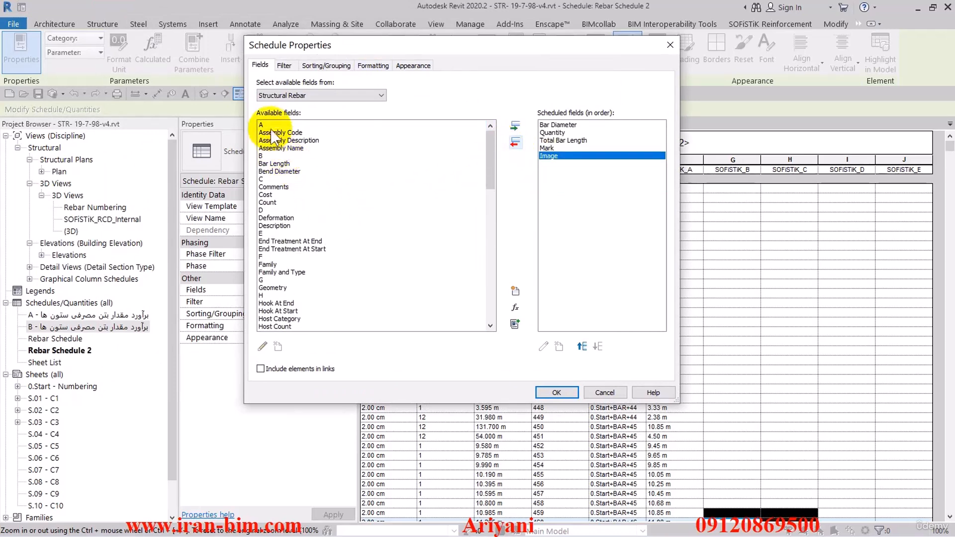
double_click(271, 126)
double_click(267, 148)
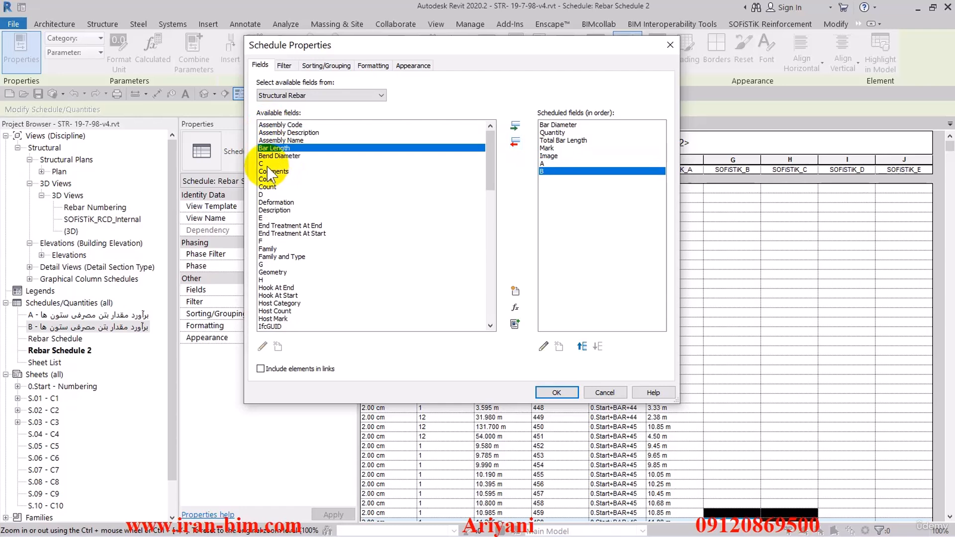
double_click(267, 164)
left_click(273, 201)
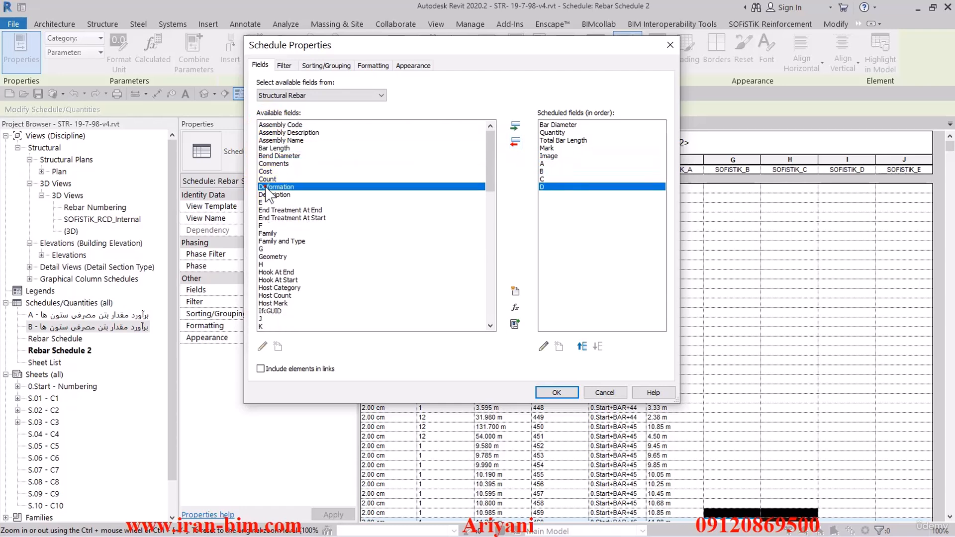
left_click(555, 392)
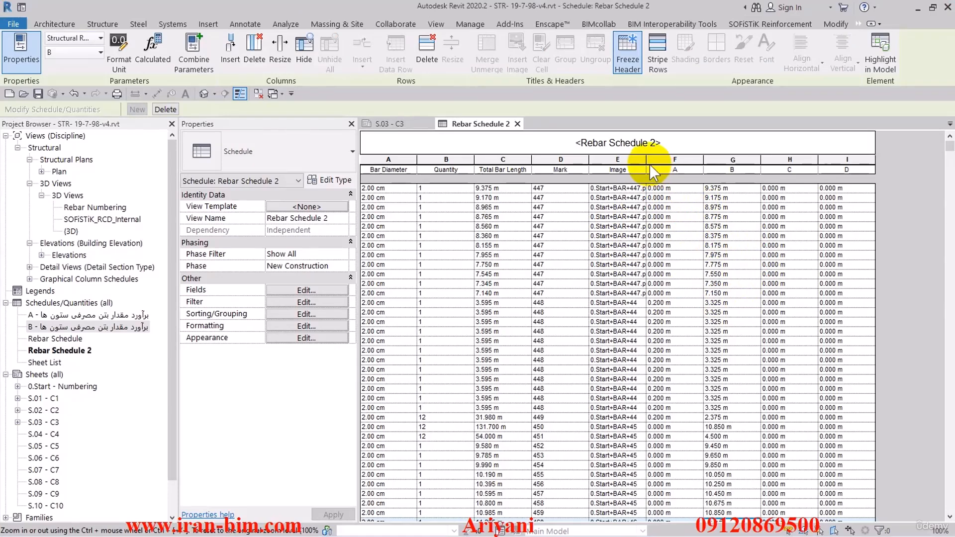
Widen the Image column so its file names show in full
left_click_drag(646, 163, 679, 167)
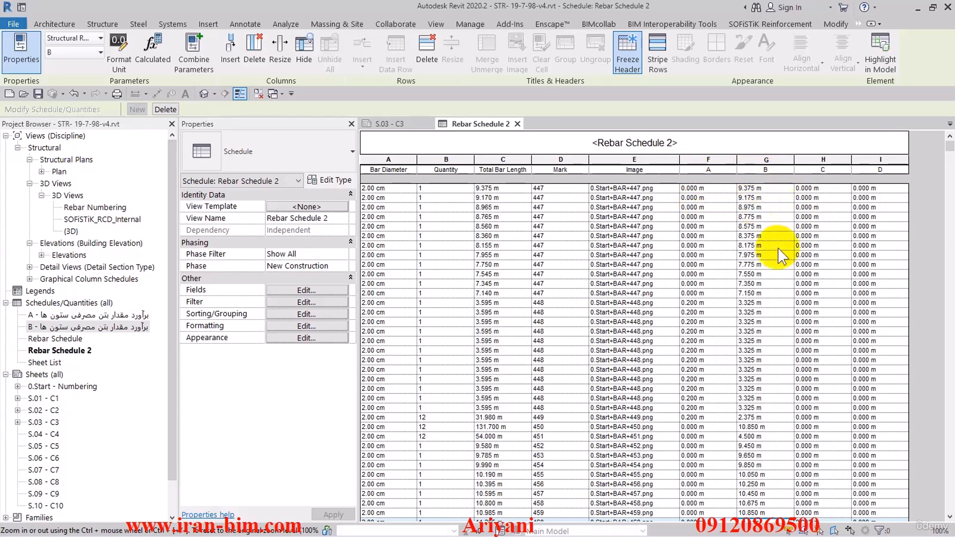
scroll(718, 263, "down", 3)
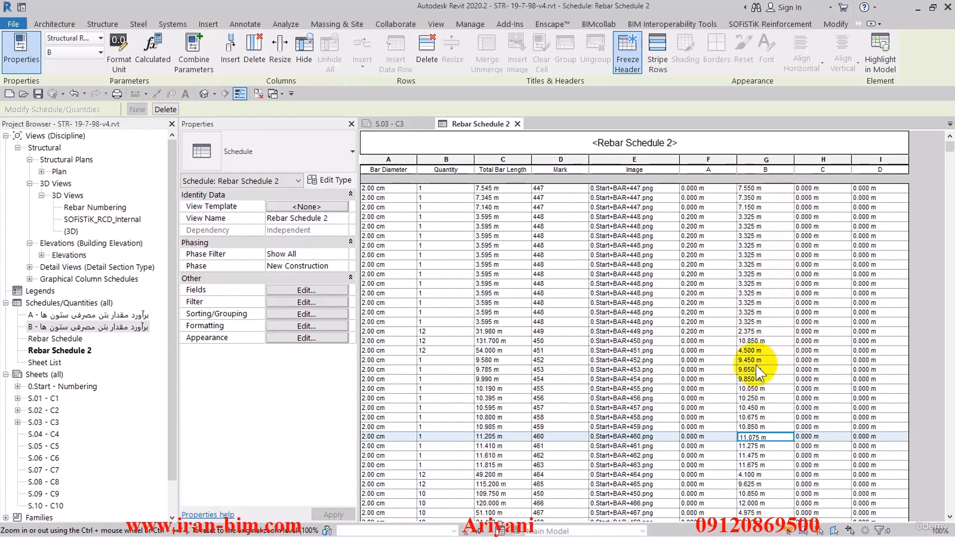
scroll(748, 363, "down", 1)
scroll(731, 358, "up", 4)
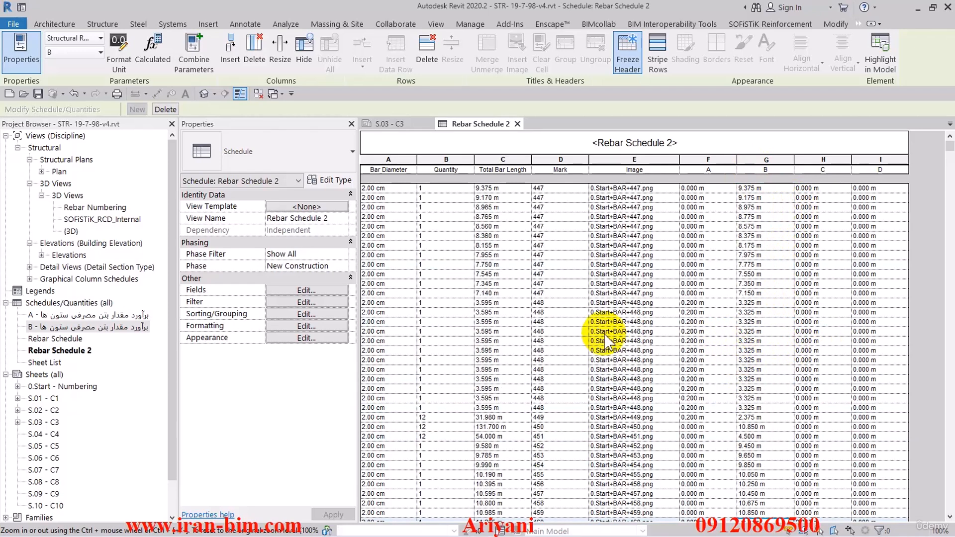
Reopen the schedule's fields and move the Image field down to the end of the list
left_click(323, 293)
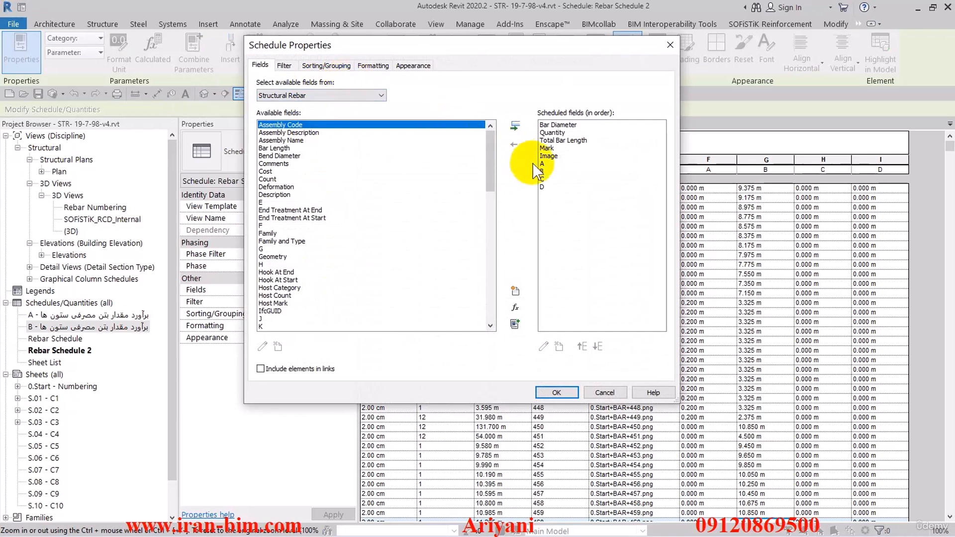
left_click_drag(346, 53, 489, 57)
left_click(486, 159)
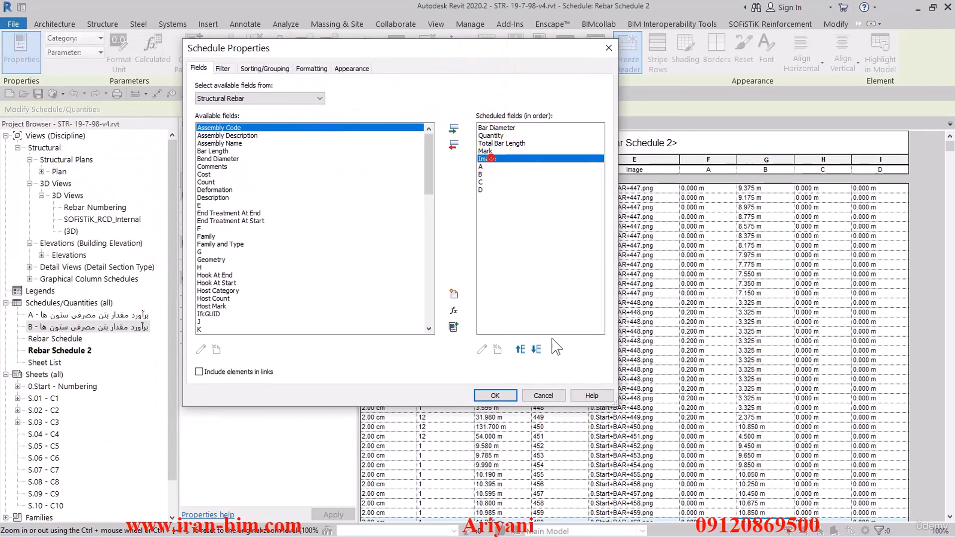
left_click(536, 349)
left_click(536, 349)
left_click(536, 349)
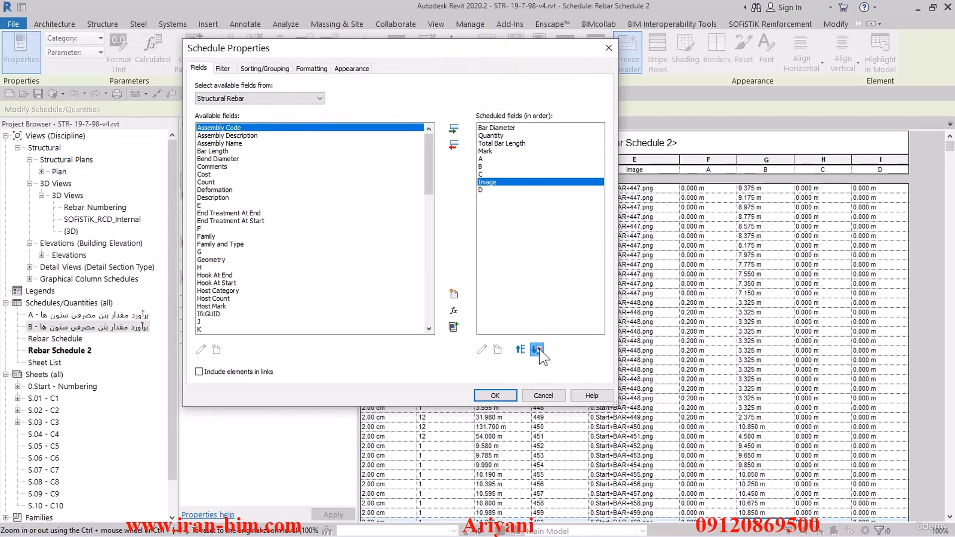
left_click(536, 349)
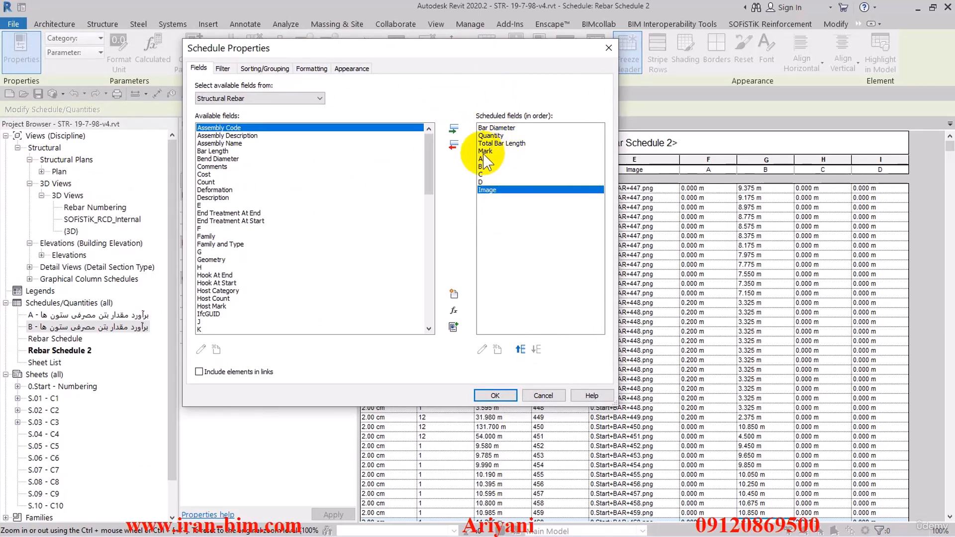
Sort by Bar Diameter ascending with a blank line, and enable grand totals without itemizing every instance
left_click(279, 68)
left_click(309, 87)
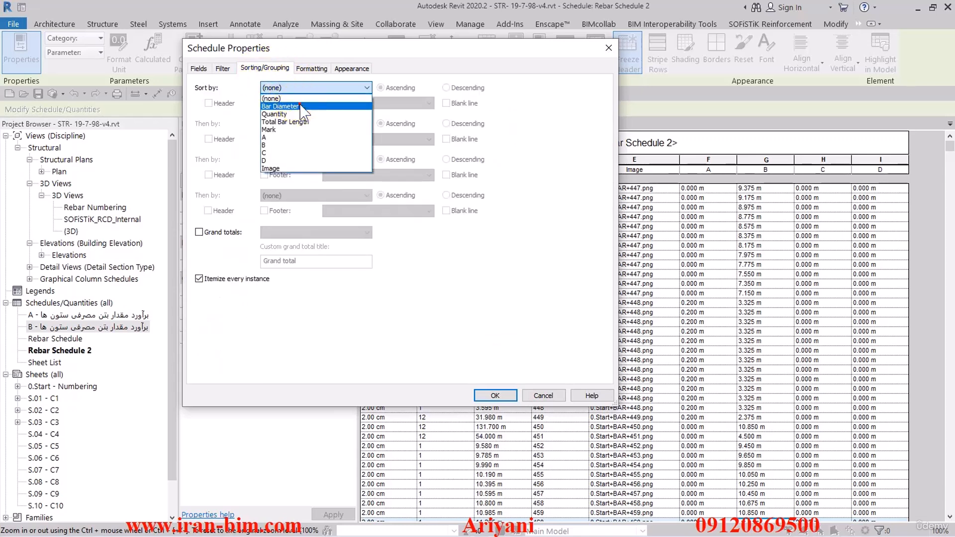
left_click(298, 99)
left_click(446, 103)
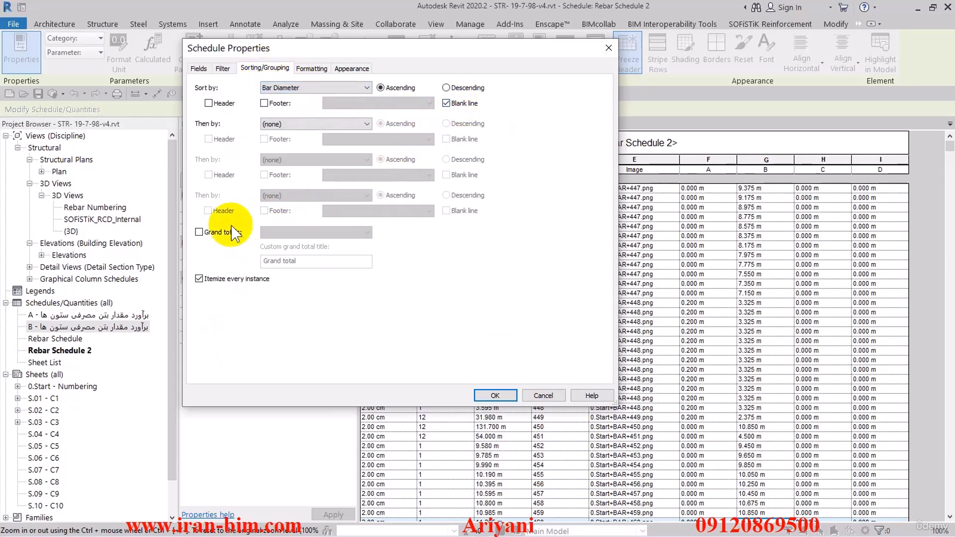
left_click(199, 232)
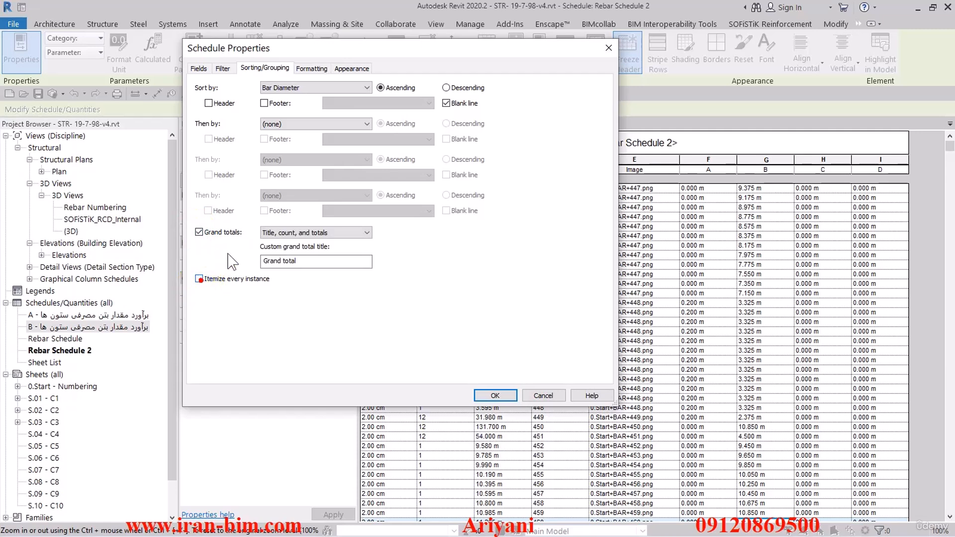
Set Quantity and Total Bar Length to calculate totals in the formatting and apply the settings
left_click(311, 68)
left_click(217, 102)
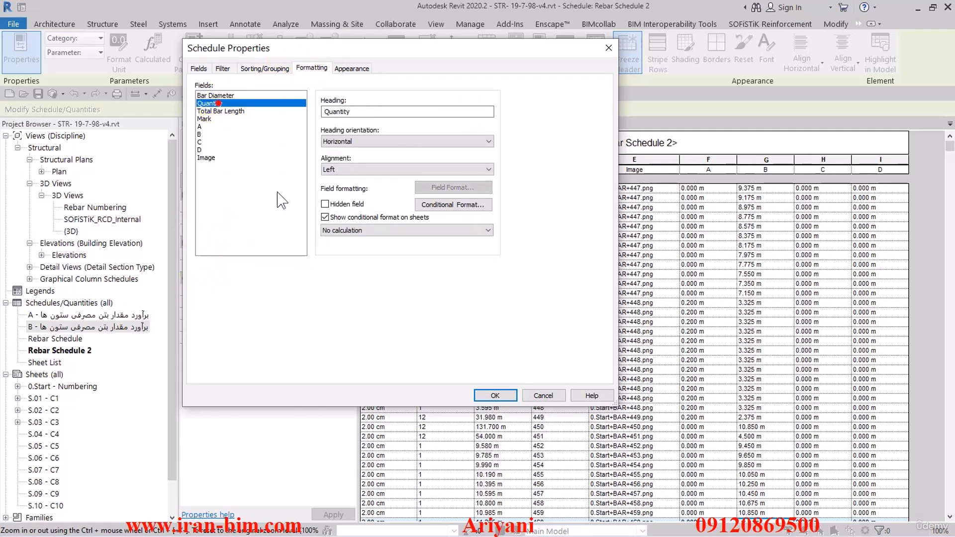
left_click(358, 229)
left_click(348, 238)
left_click(227, 111)
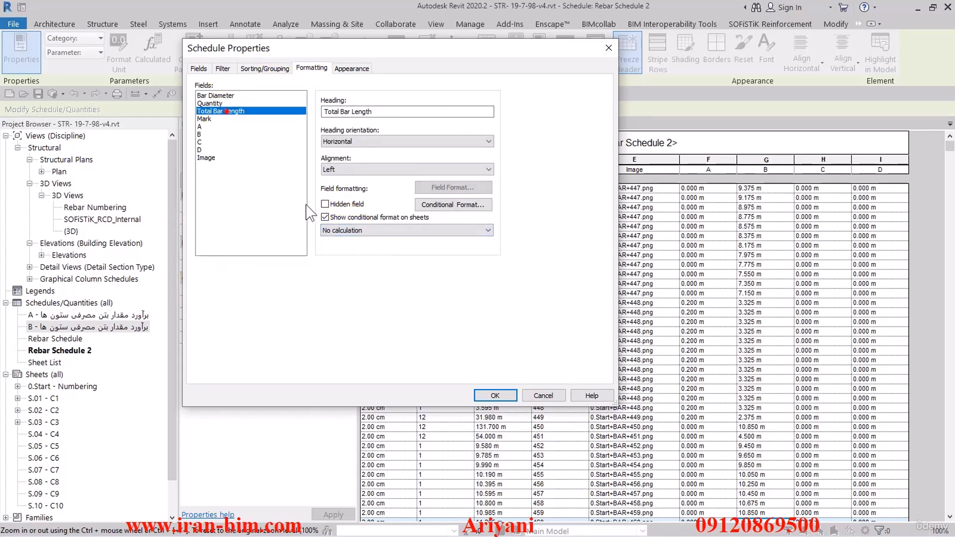
left_click(358, 229)
left_click(348, 238)
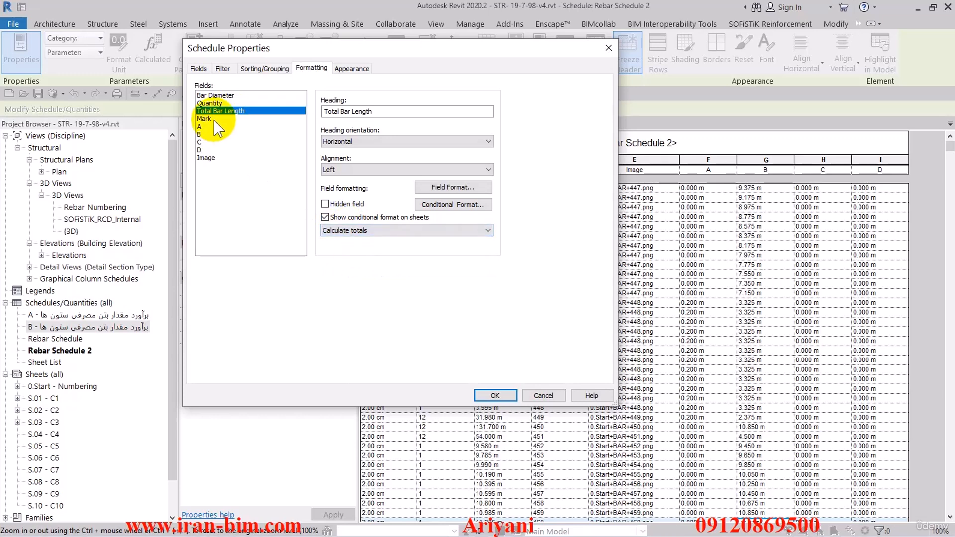
left_click(211, 120)
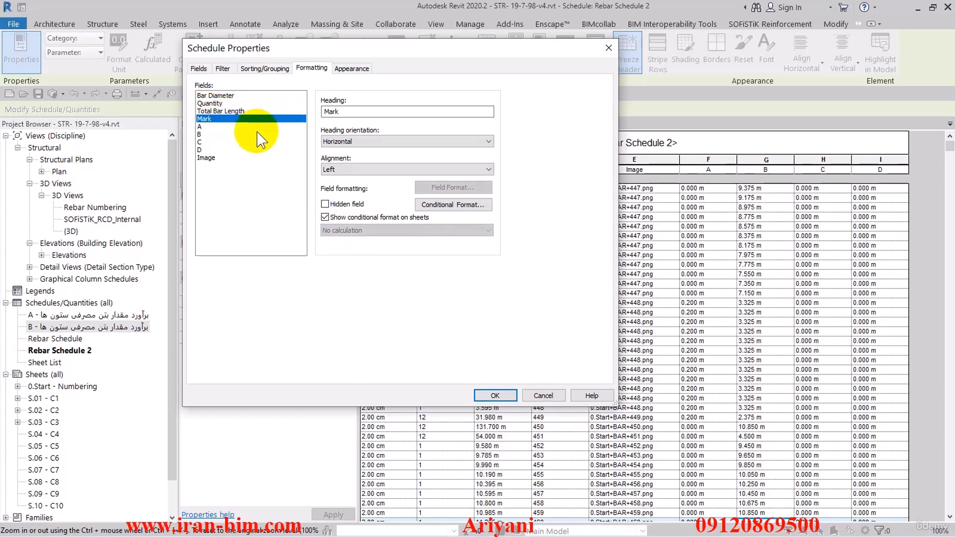
left_click(499, 395)
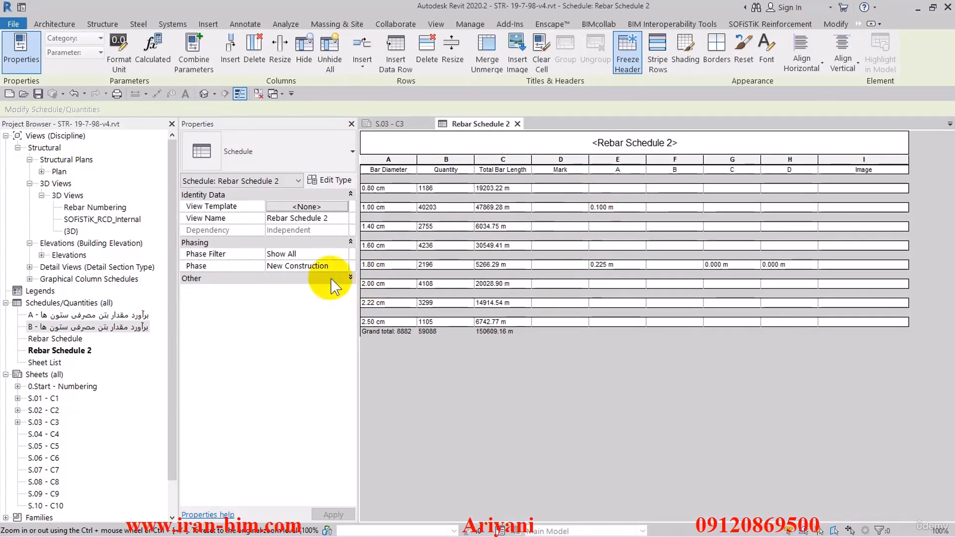
Add a secondary ascending sort by Mark with a blank line and apply
left_click(306, 290)
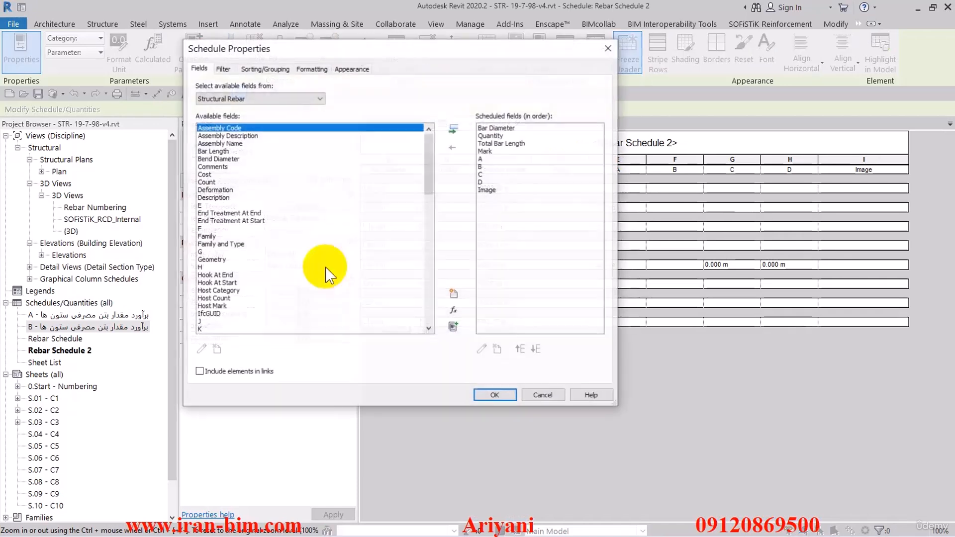
left_click(260, 67)
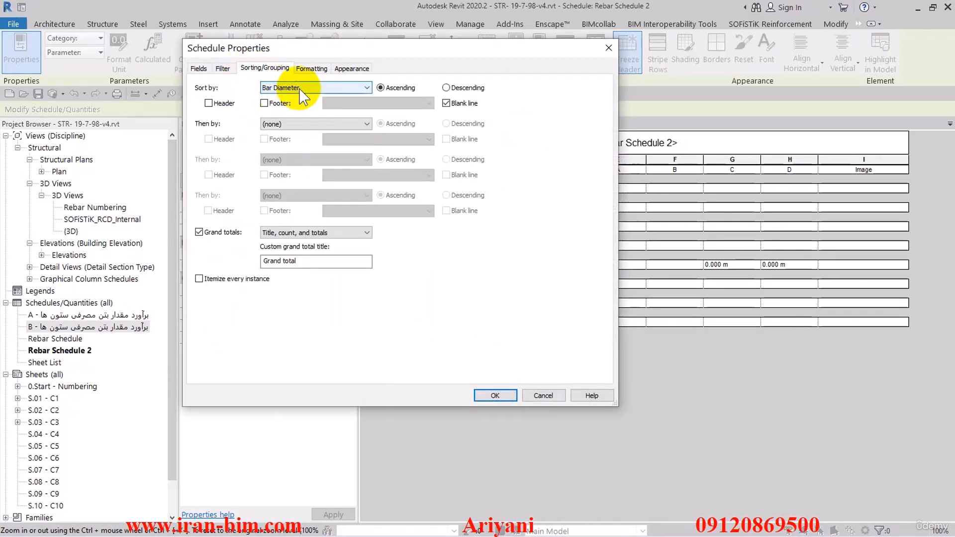
left_click(299, 124)
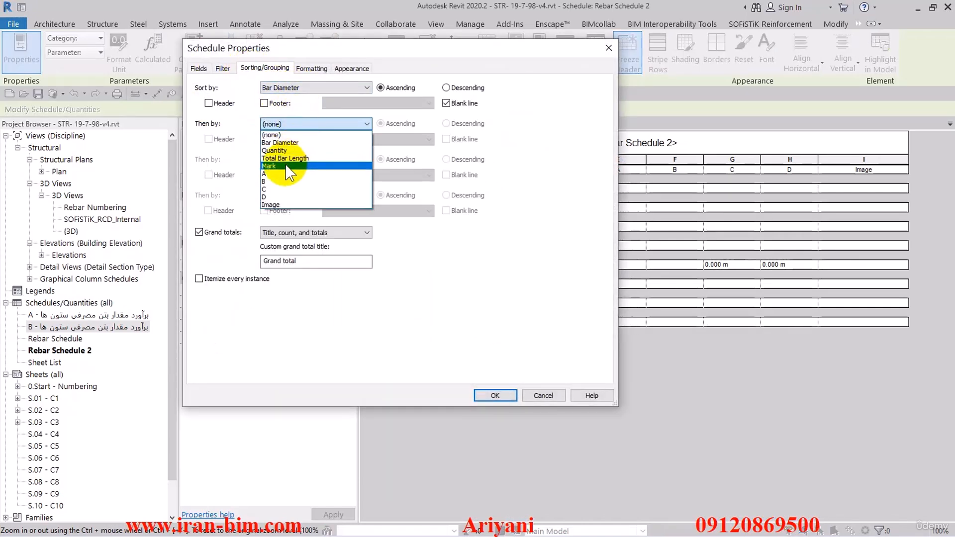
left_click(278, 165)
left_click(446, 140)
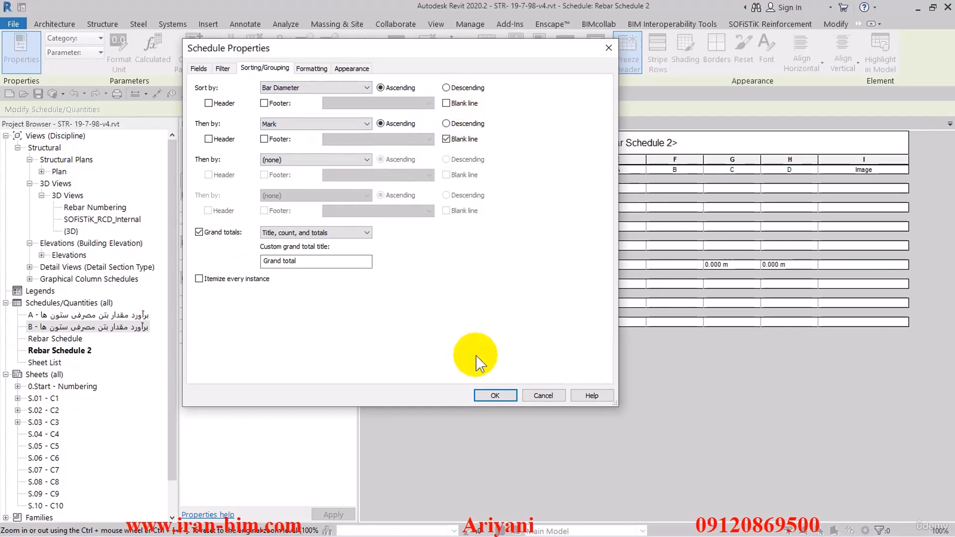
left_click(495, 395)
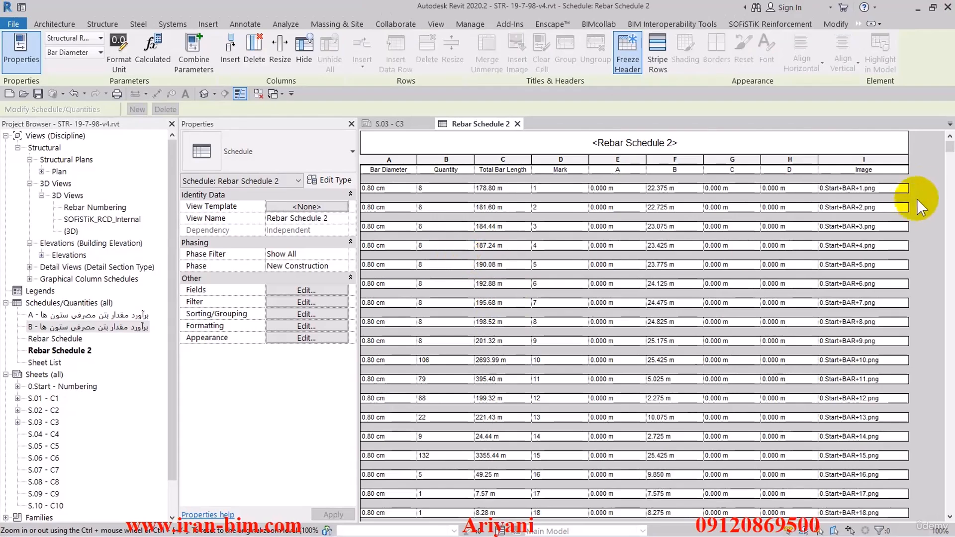
Replace the sorting with a single ascending sort by Mark with a blank line and apply
left_click_drag(948, 149, 949, 313)
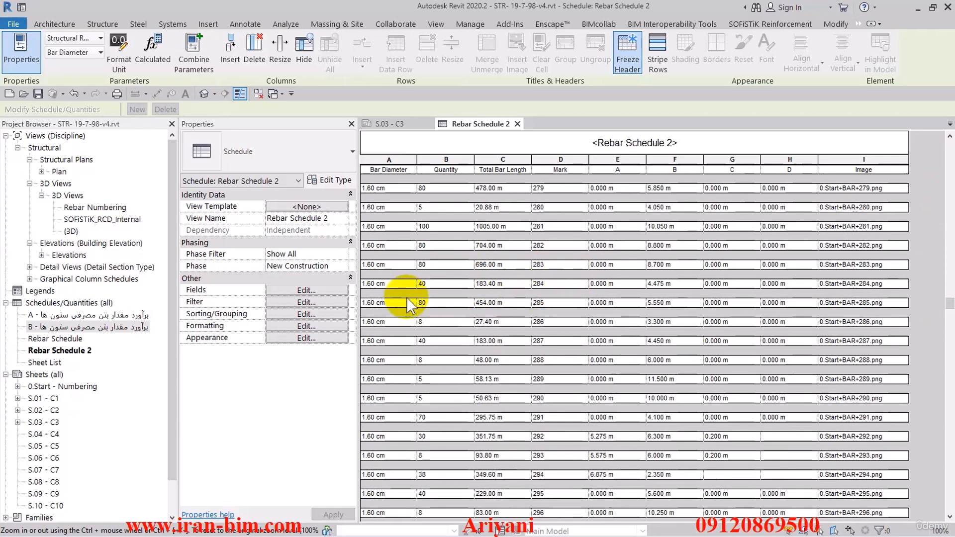
left_click(319, 289)
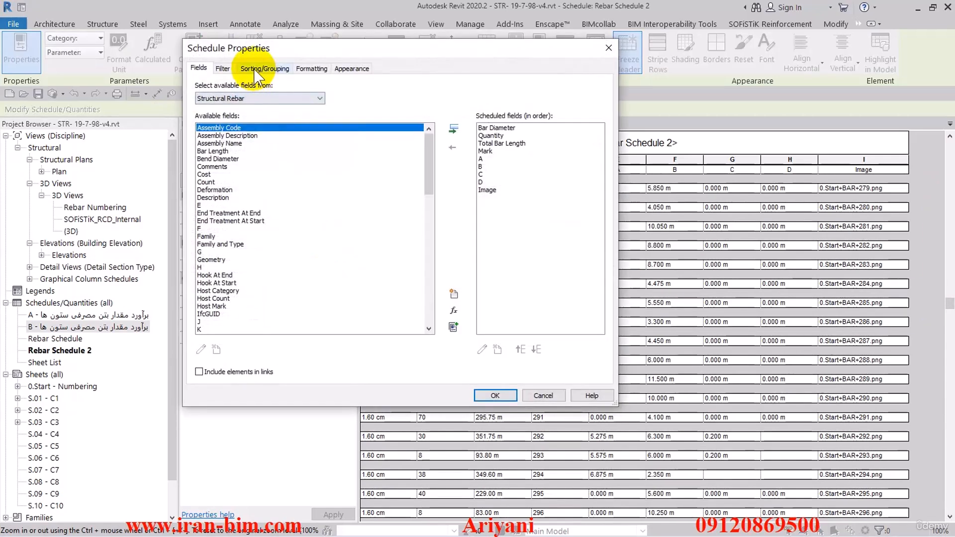
left_click(254, 68)
left_click(298, 88)
left_click(298, 30)
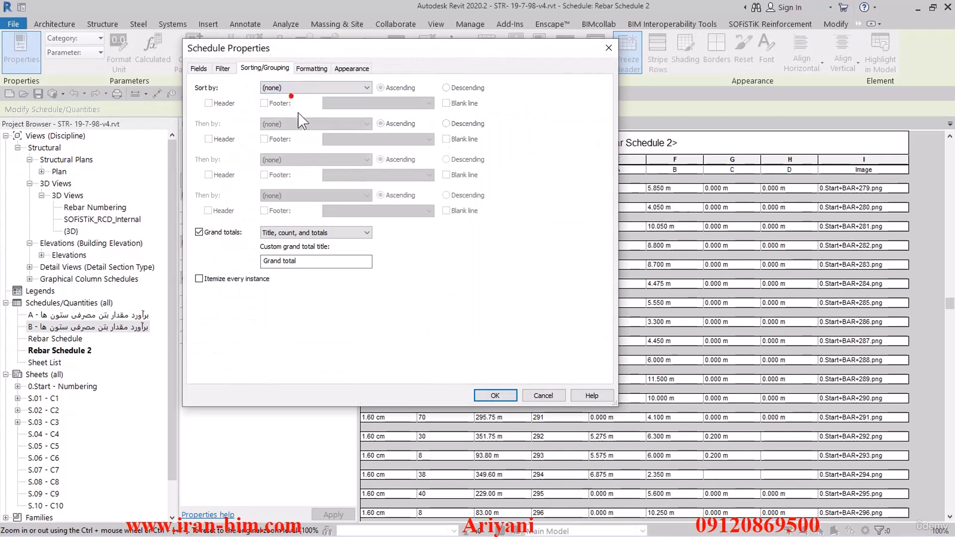
left_click(293, 88)
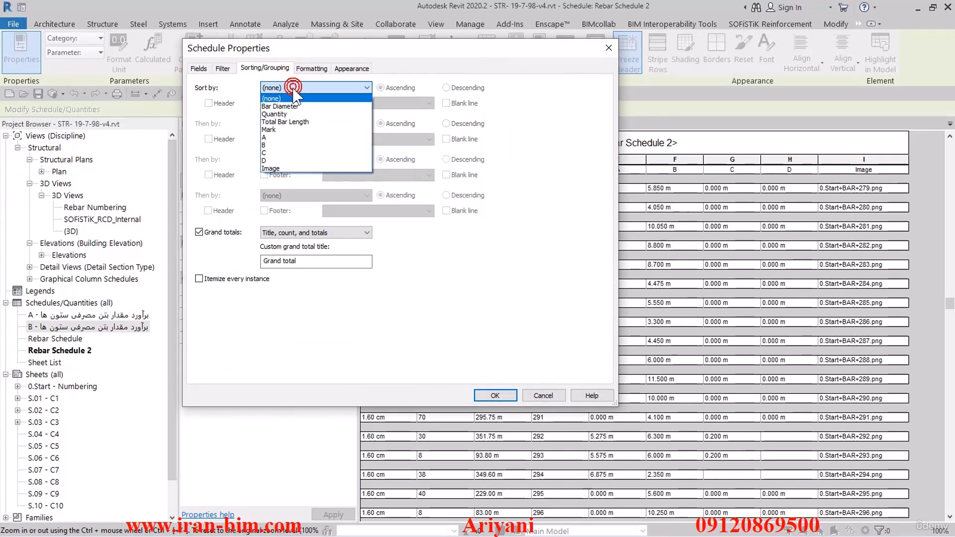
left_click(289, 122)
left_click(446, 103)
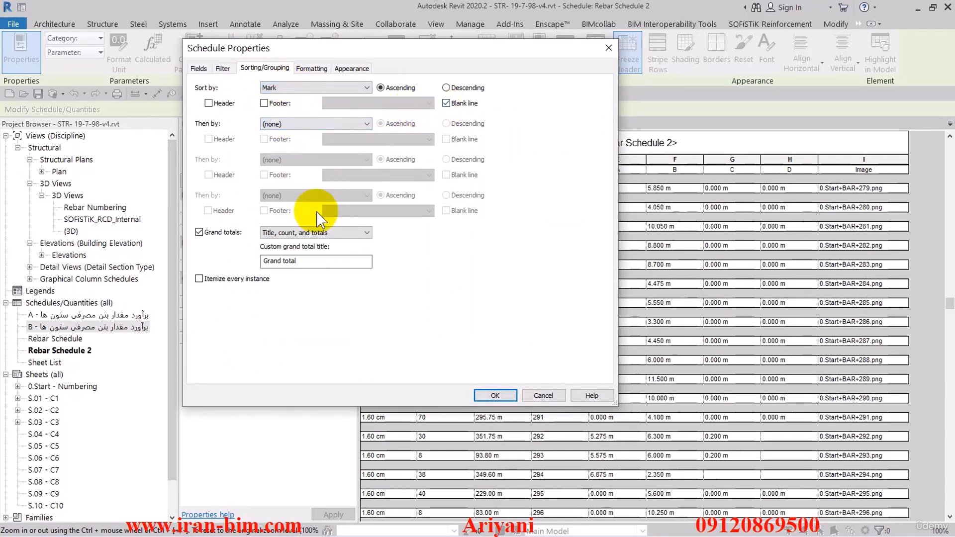
left_click(495, 396)
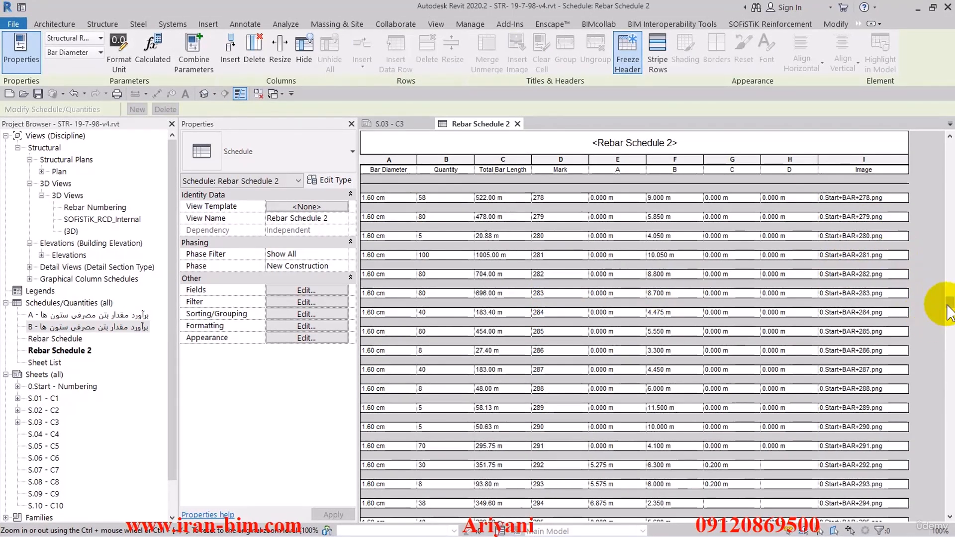
Add the SOFiSTiK_Mass_per_Length field to the schedule's scheduled fields
left_click_drag(947, 313, 948, 147)
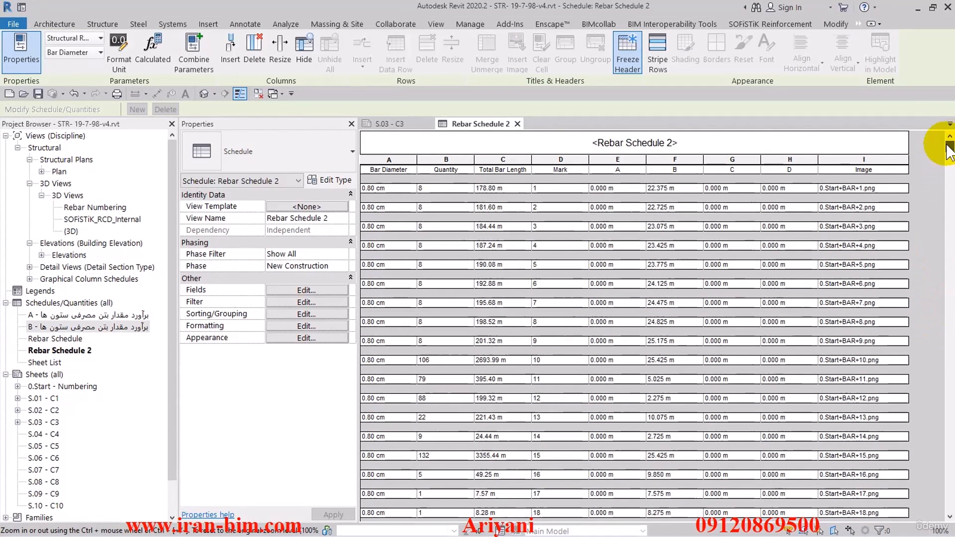
left_click(285, 287)
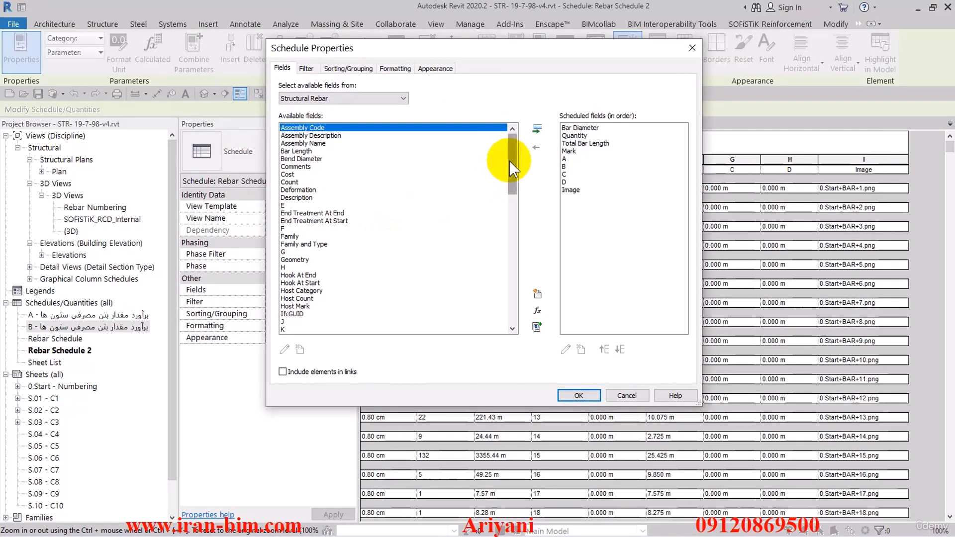
left_click(377, 163)
key("m")
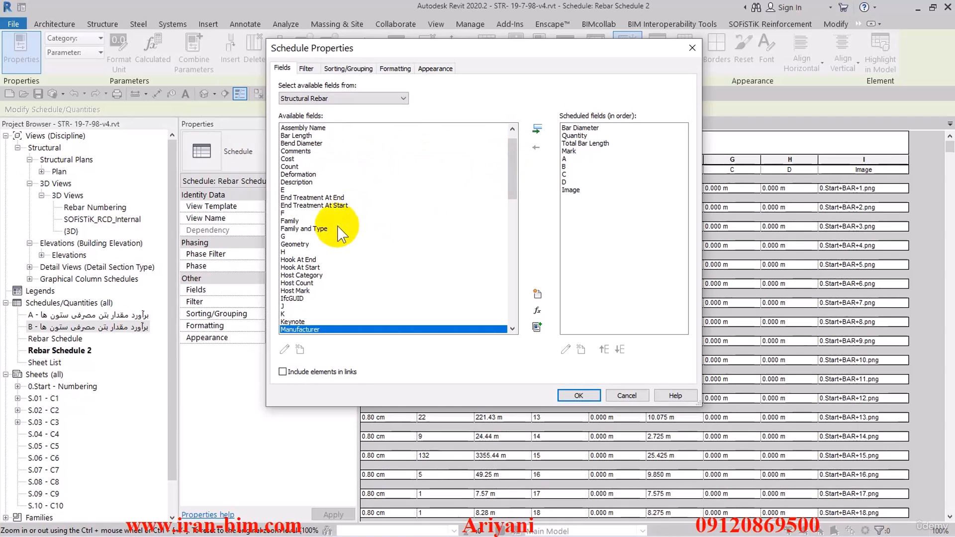
scroll(338, 279, "down", 2)
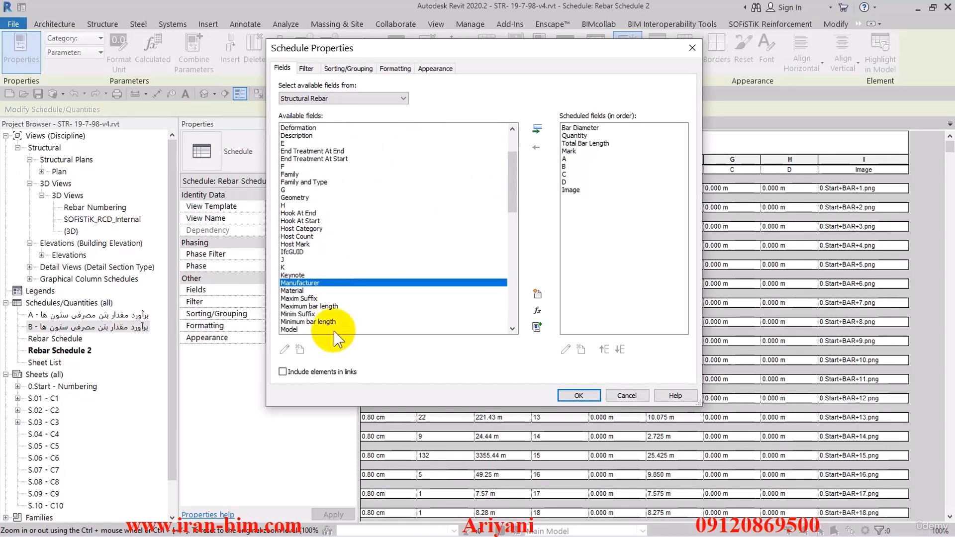
scroll(321, 328, "down", 3)
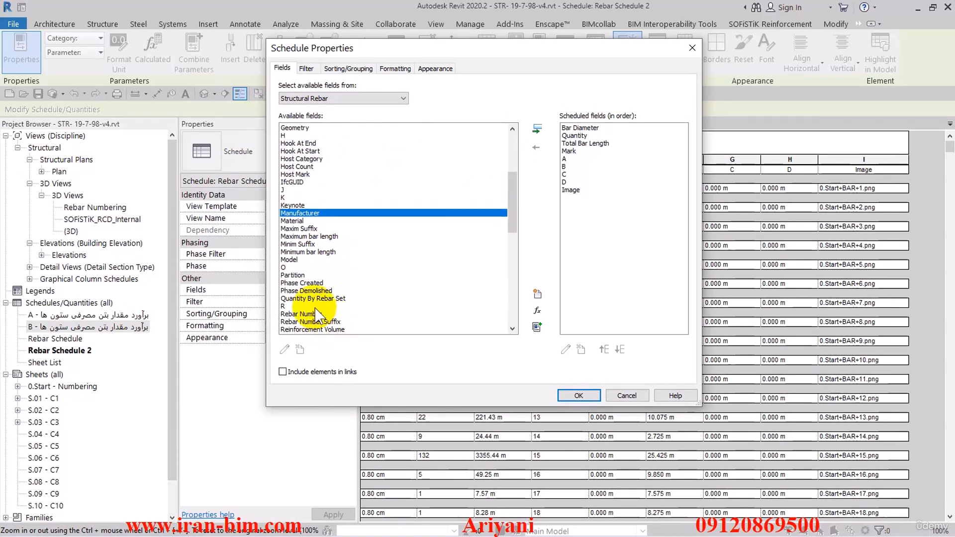
scroll(353, 248, "up", 1)
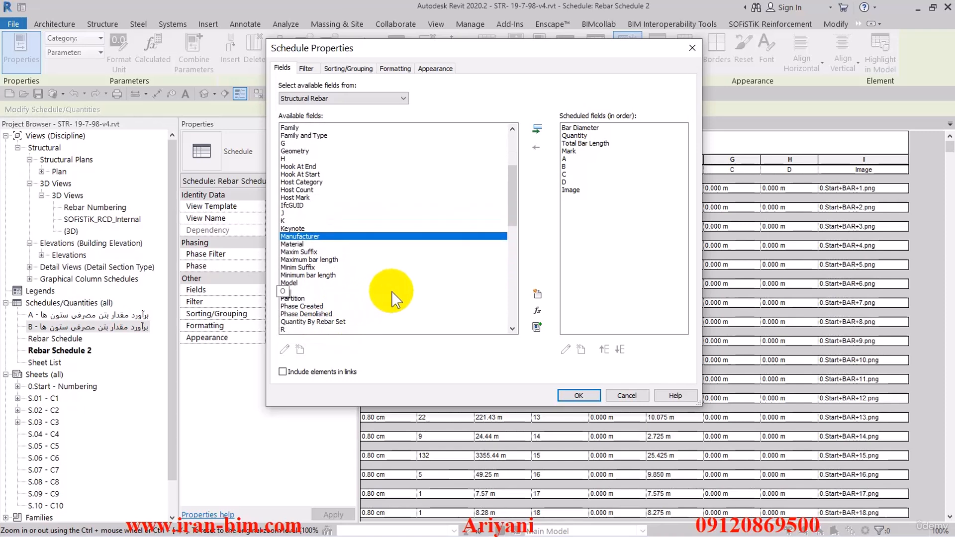
left_click_drag(512, 219, 412, 276)
left_click(348, 267)
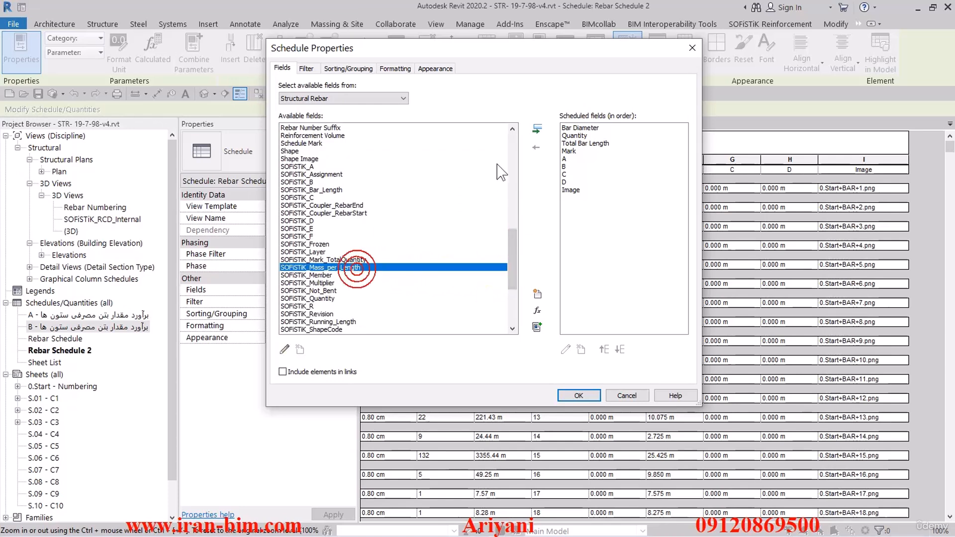
left_click(536, 128)
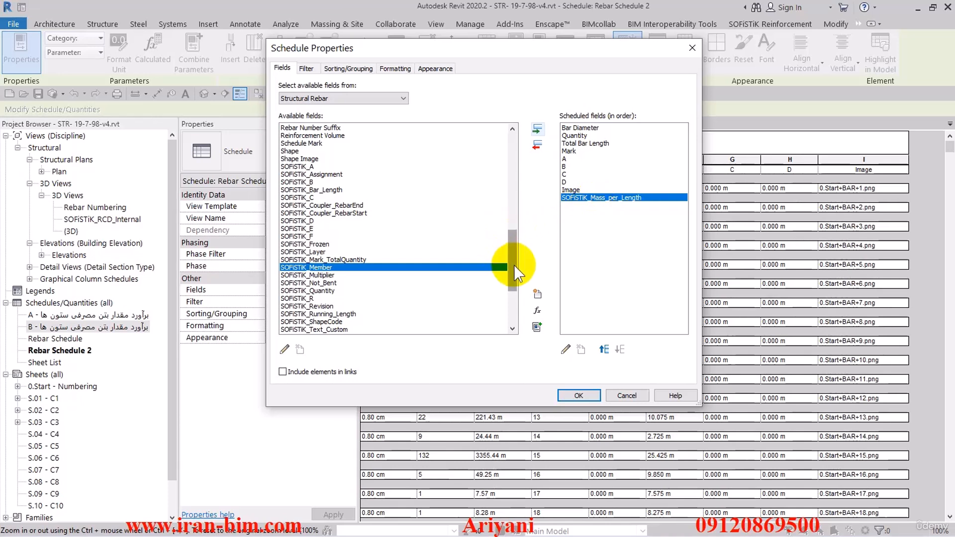
Review the SOFiSTiK_Mass_per_Length parameter's properties and apply the new field to the schedule
left_click_drag(512, 271, 514, 305)
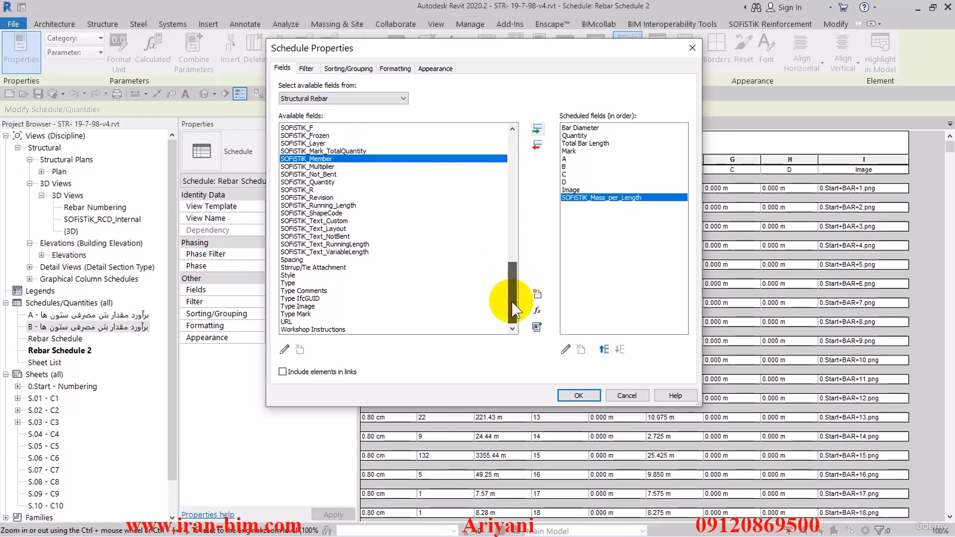
left_click(565, 349)
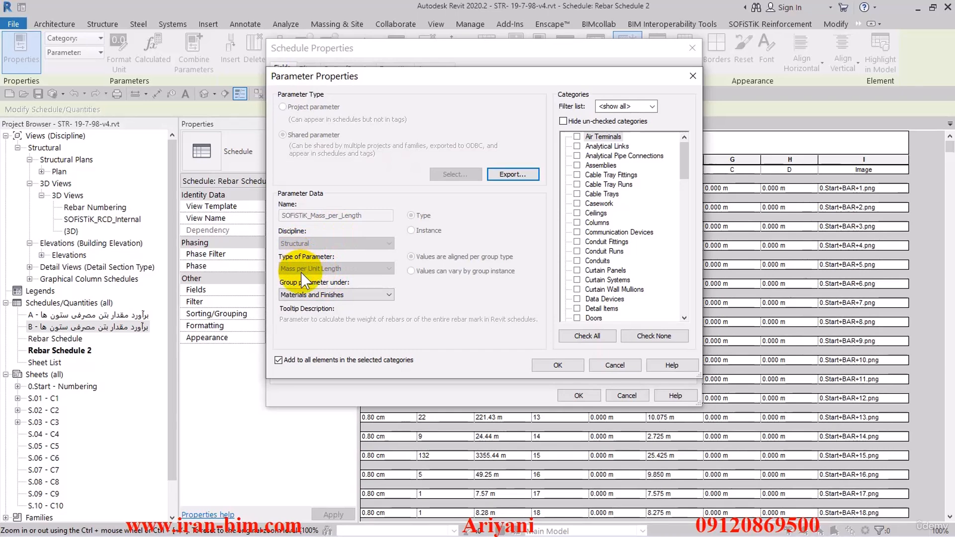
left_click(593, 364)
left_click(576, 395)
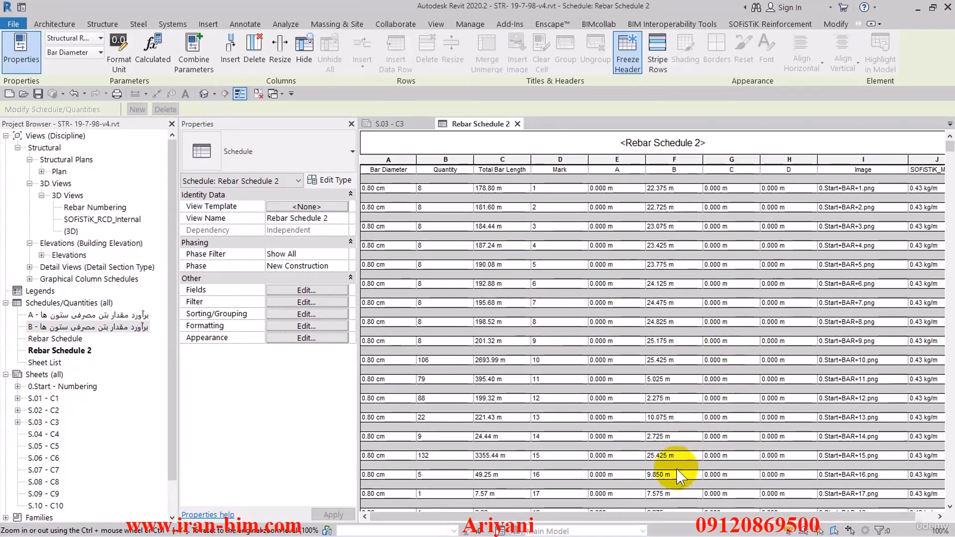
left_click_drag(701, 515, 777, 515)
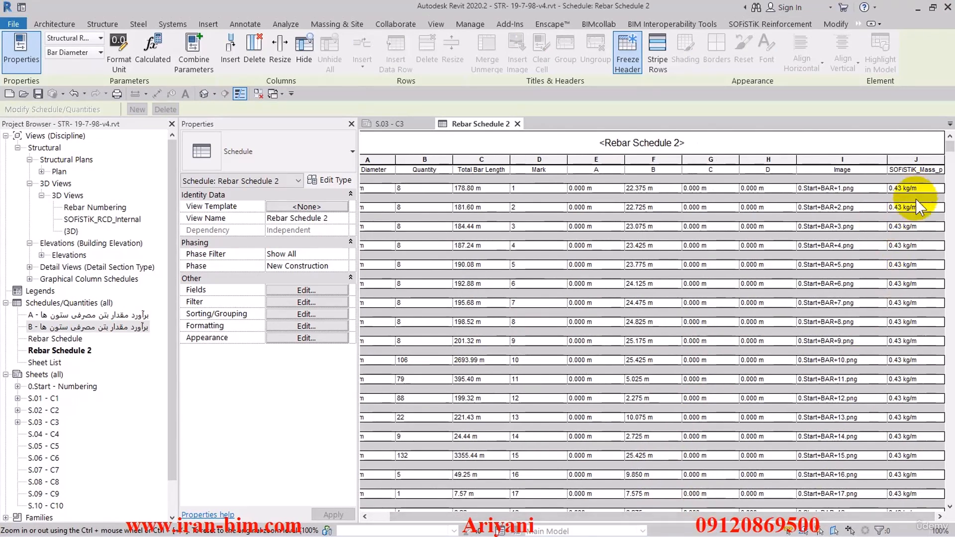
Move the Image field below SOFiSTiK_Mass_per_Length in the scheduled field order
left_click(336, 290)
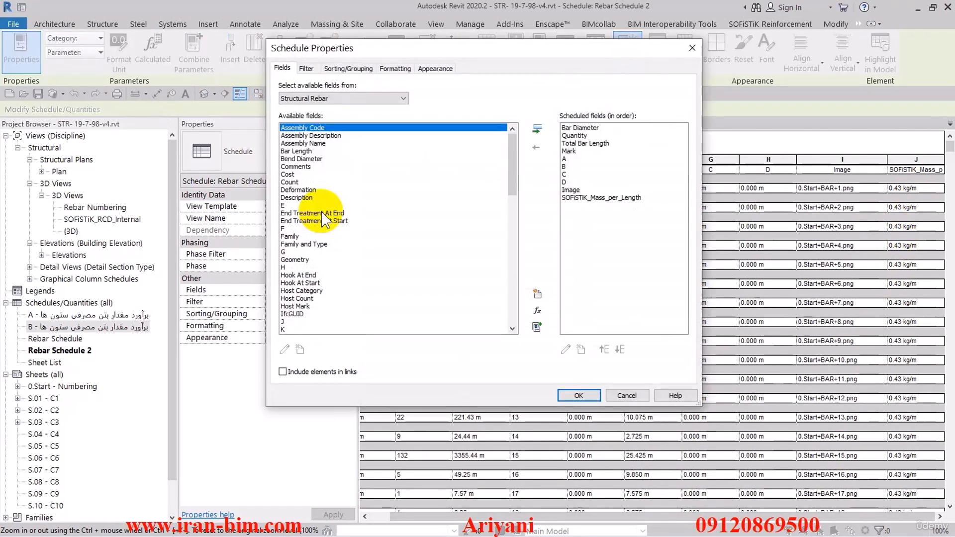
left_click(571, 192)
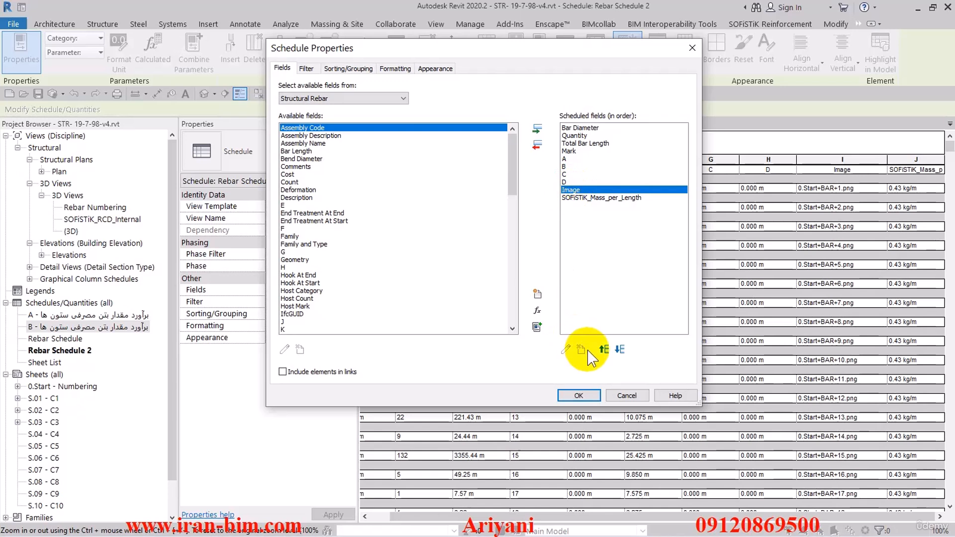
left_click(619, 349)
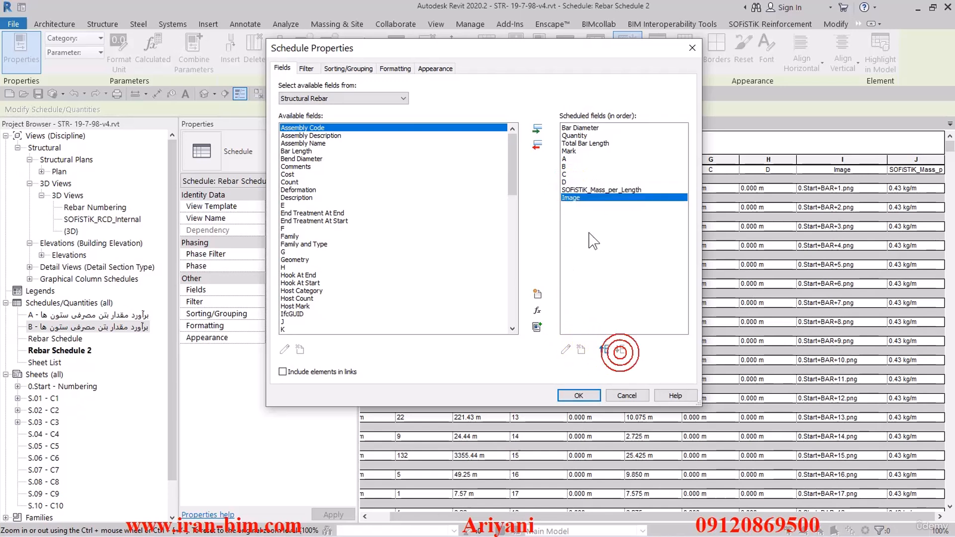
Add a calculated Total Mass field (Structural, Mass) equal to Total Bar Length * SOFiSTiK_Mass_per_Length, placed before Image, and apply
left_click(538, 311)
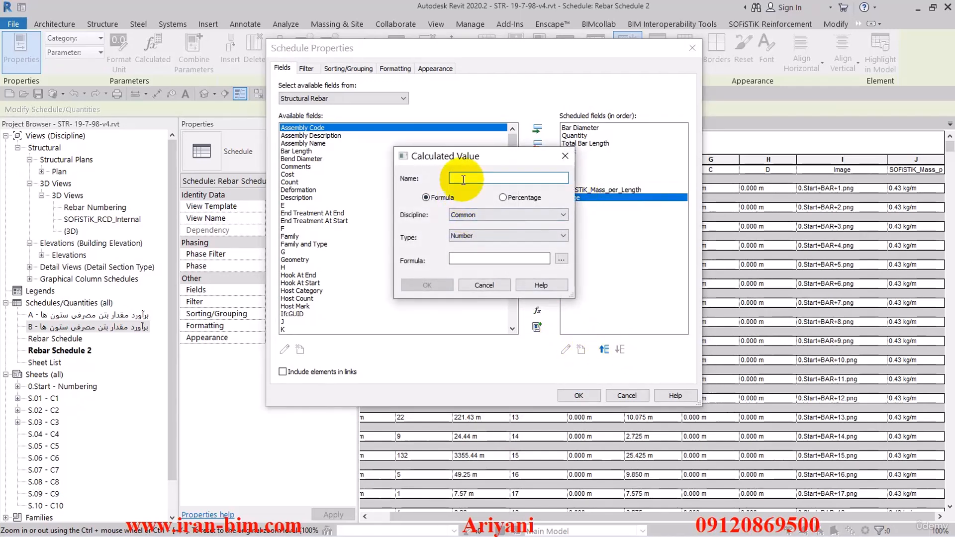
type("Total")
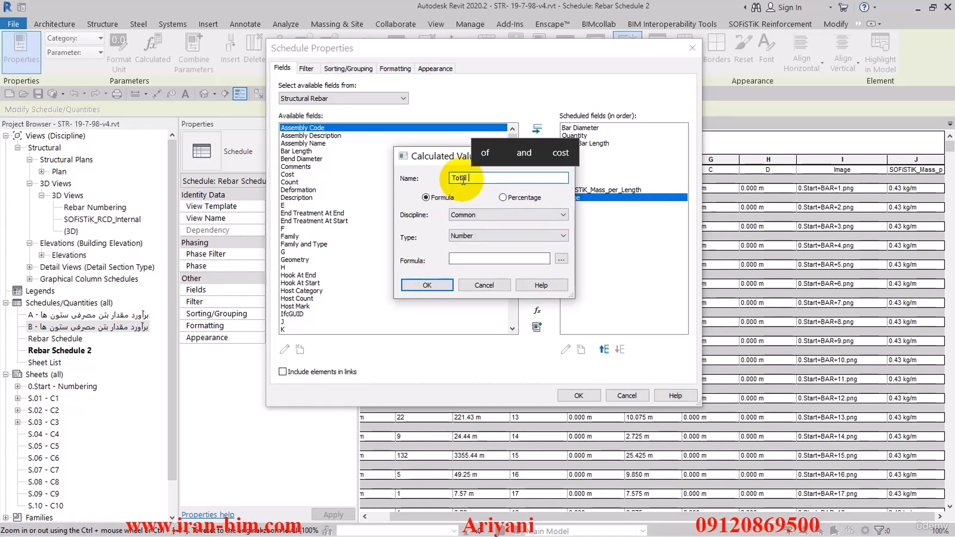
type(" Mass")
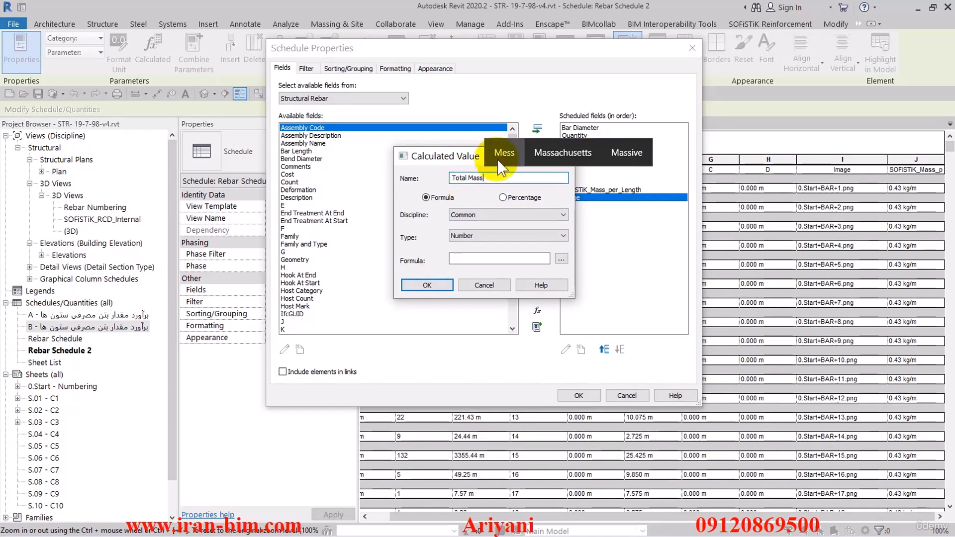
left_click(480, 214)
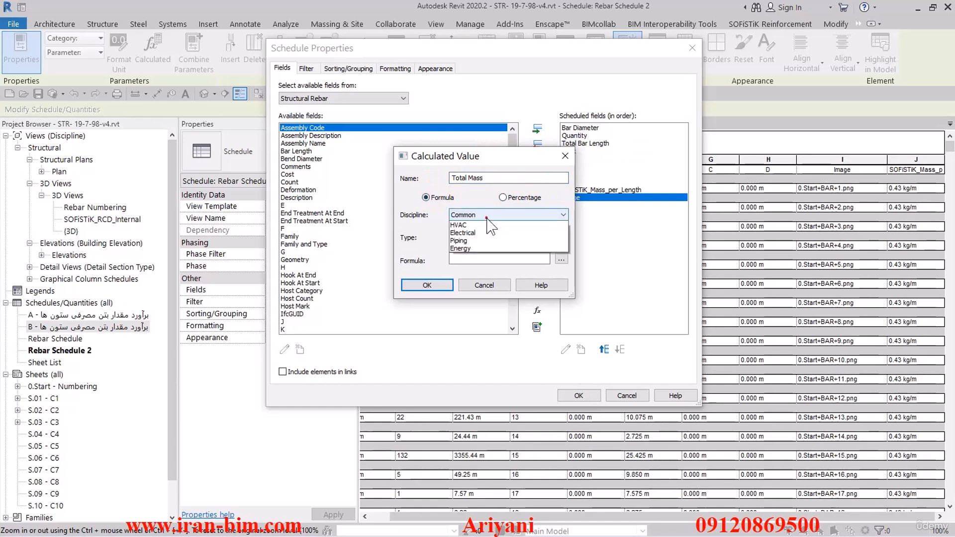
left_click(475, 228)
left_click(473, 236)
scroll(475, 249, "up", 3)
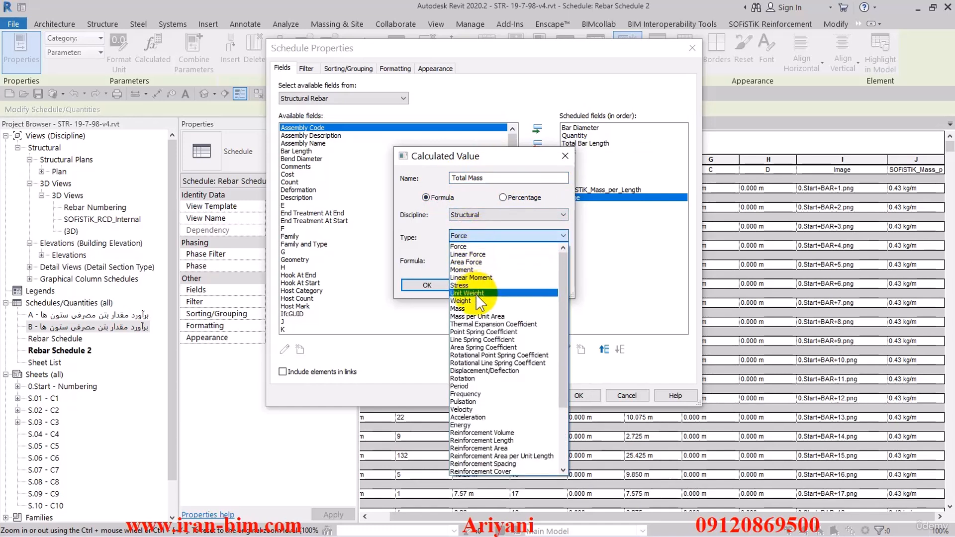
left_click(465, 306)
left_click(560, 259)
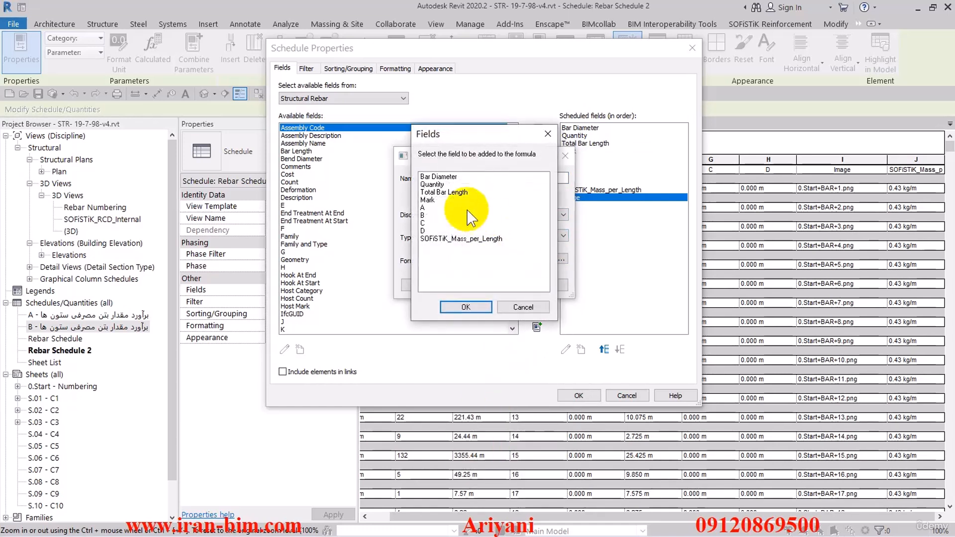
left_click(443, 193)
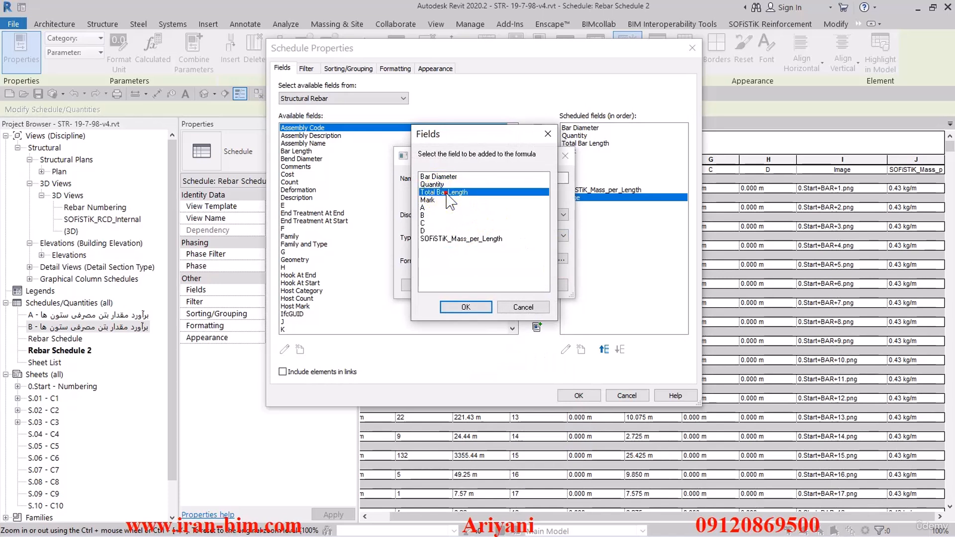
left_click(465, 307)
type("*")
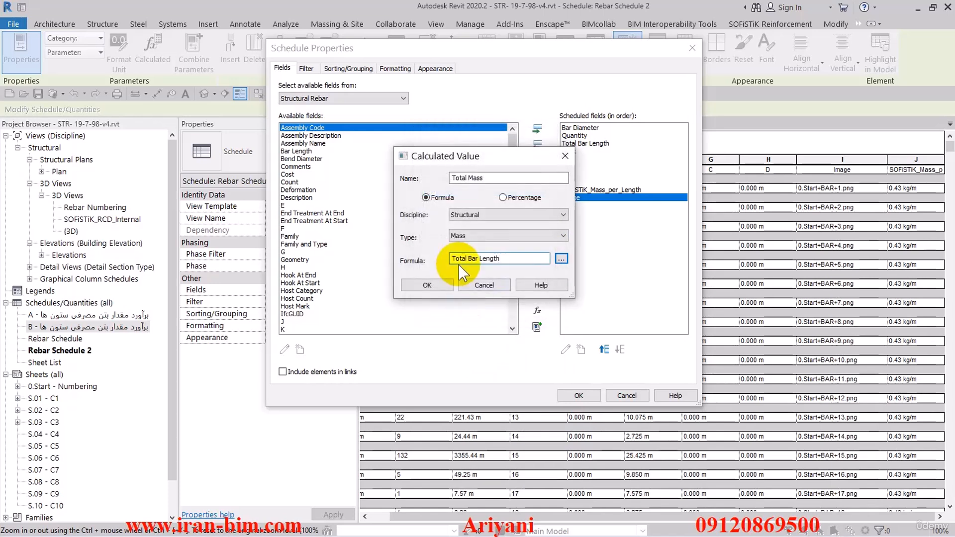
left_click(560, 258)
left_click(457, 239)
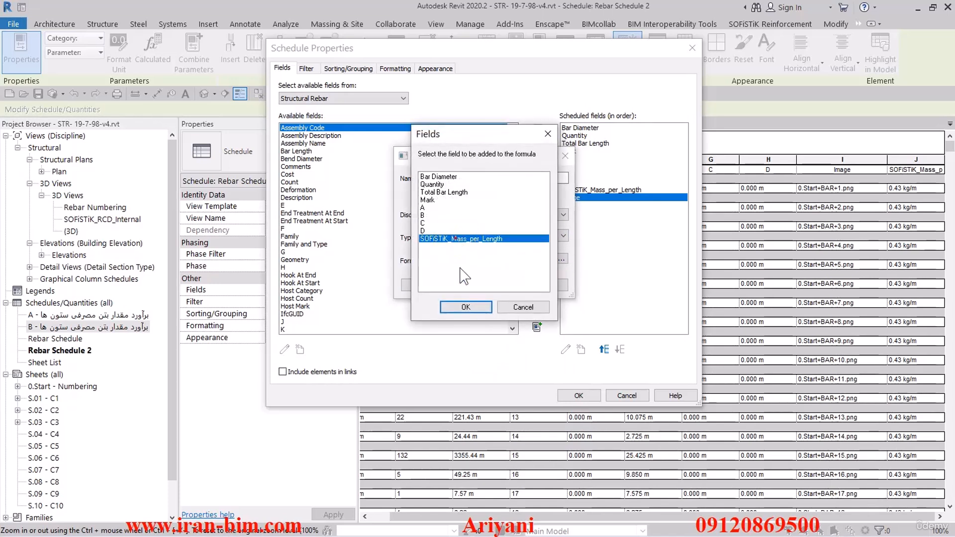
left_click(465, 307)
left_click(431, 284)
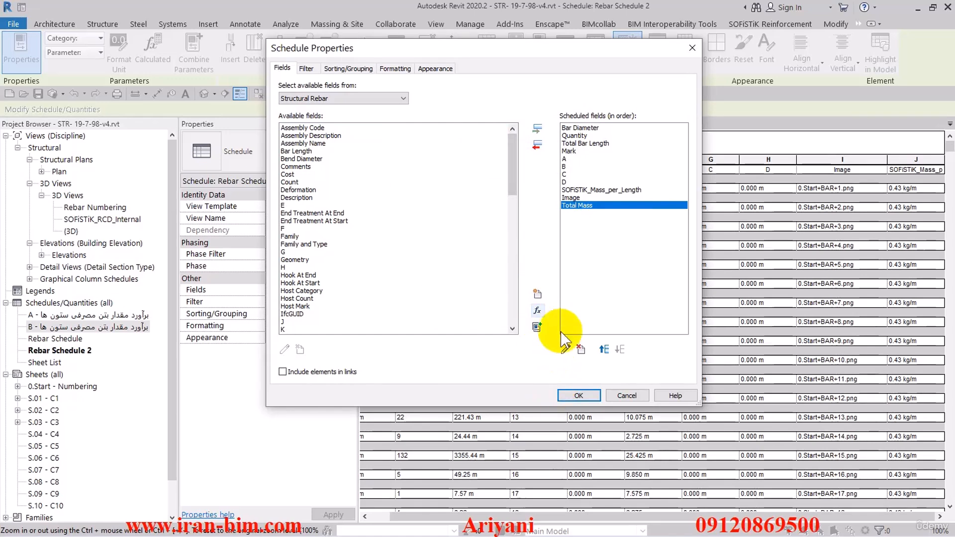
left_click(603, 350)
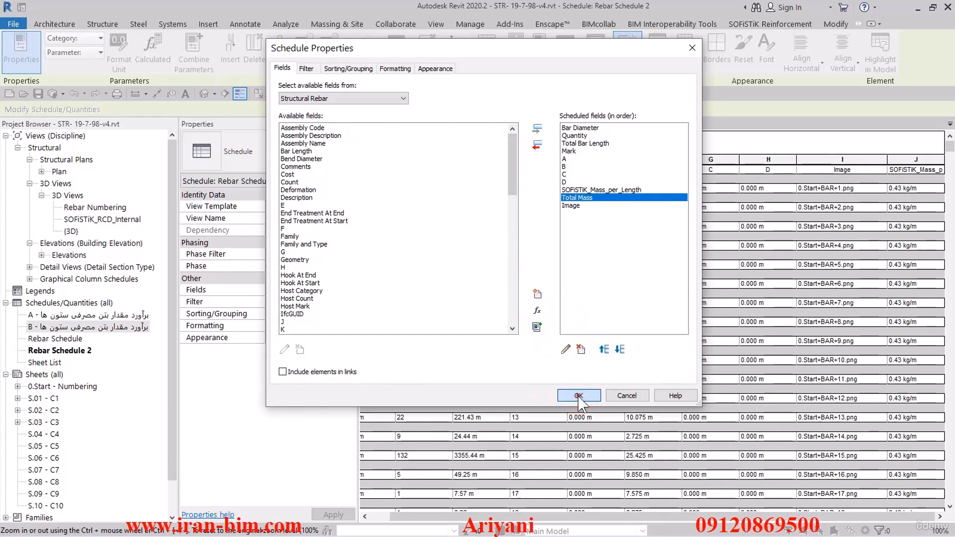
left_click(578, 396)
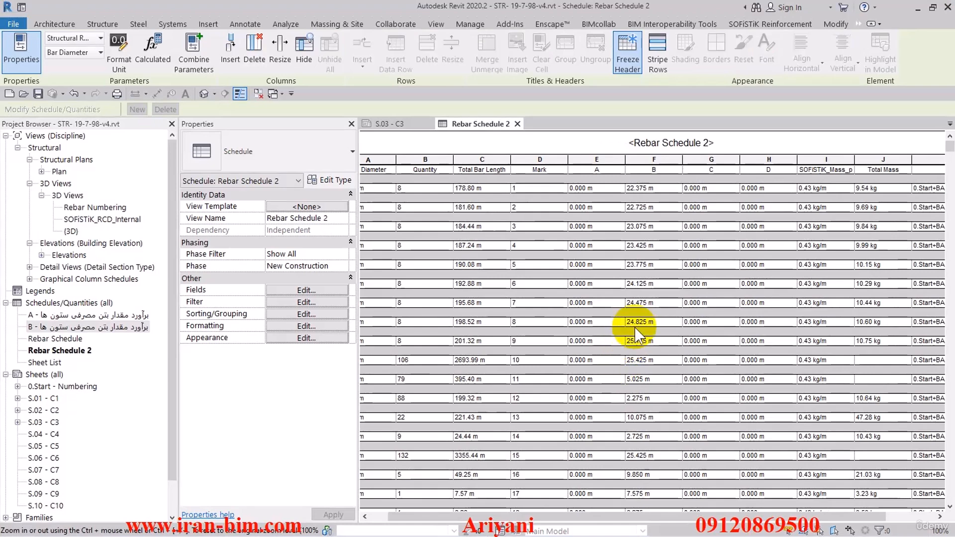
Replace the Bar Diameter field with the Type field at the top of the scheduled fields and apply
left_click_drag(775, 517, 845, 517)
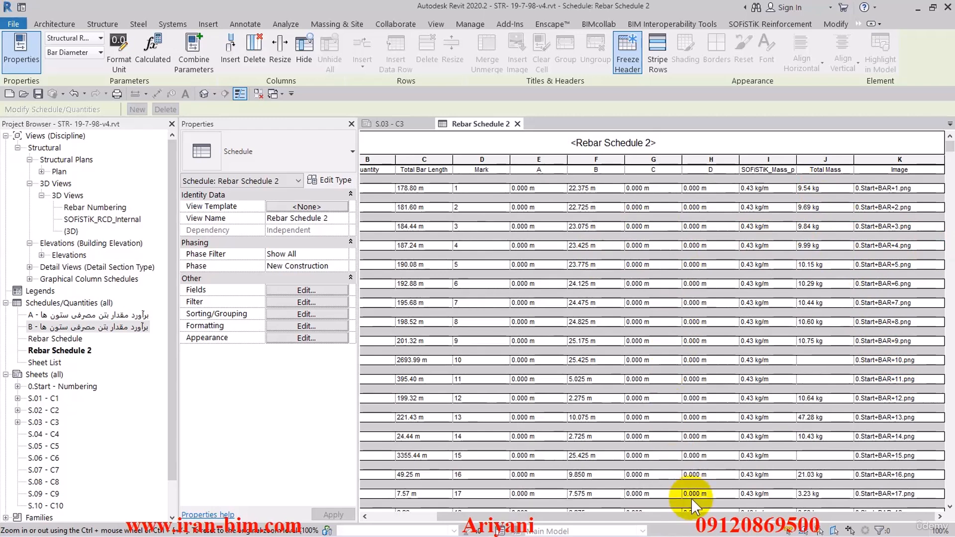
left_click_drag(688, 516, 517, 508)
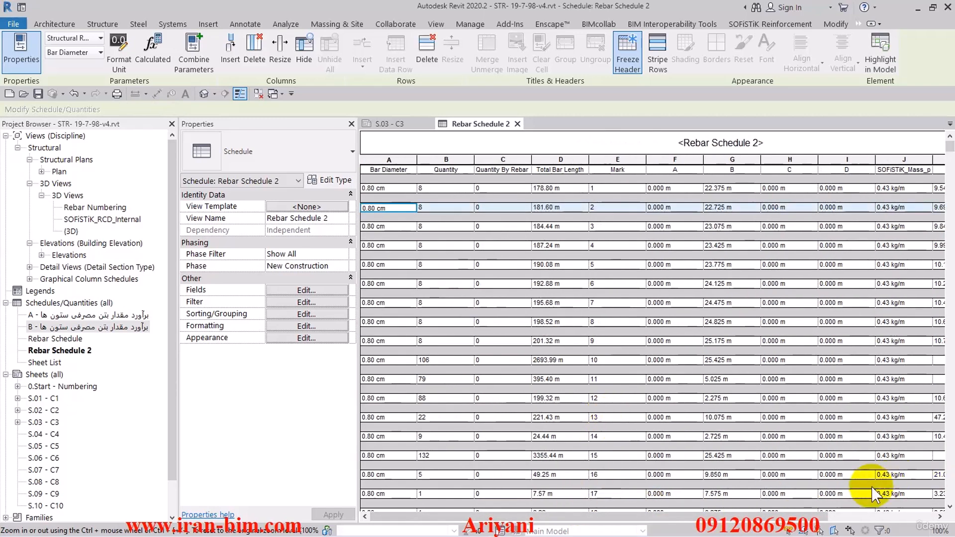
mouse_move(775, 516)
left_mouse_down()
mouse_move(890, 517)
mouse_move(788, 516)
left_mouse_up()
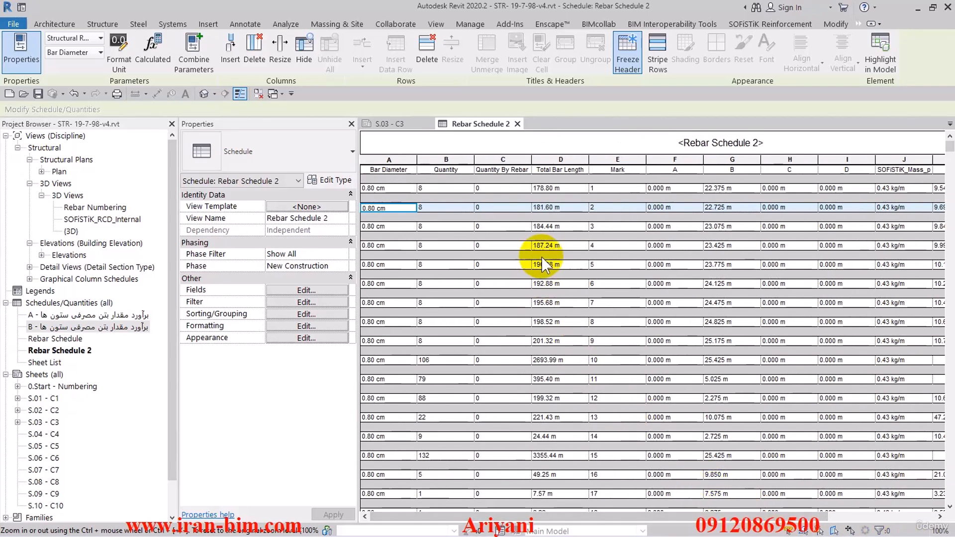
left_click(380, 191)
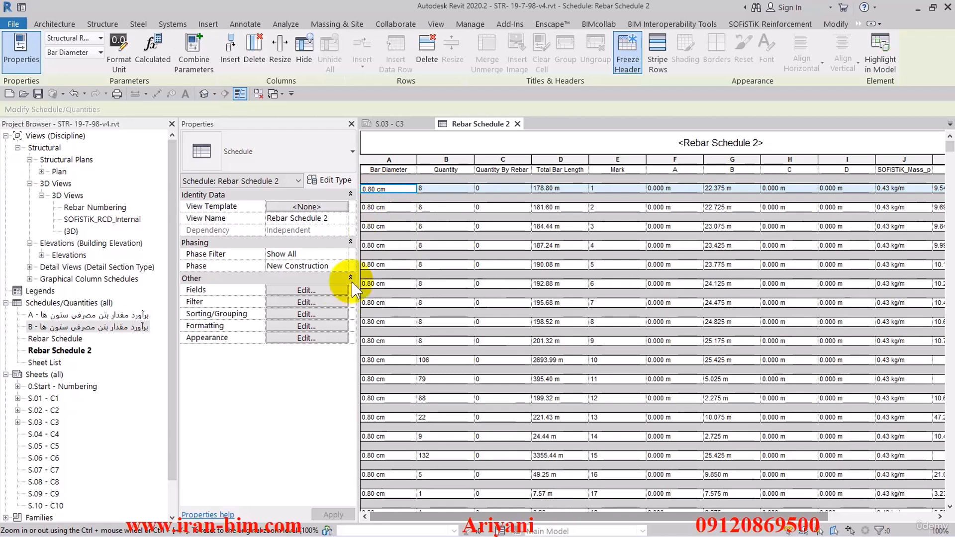
left_click(329, 291)
left_click(567, 128)
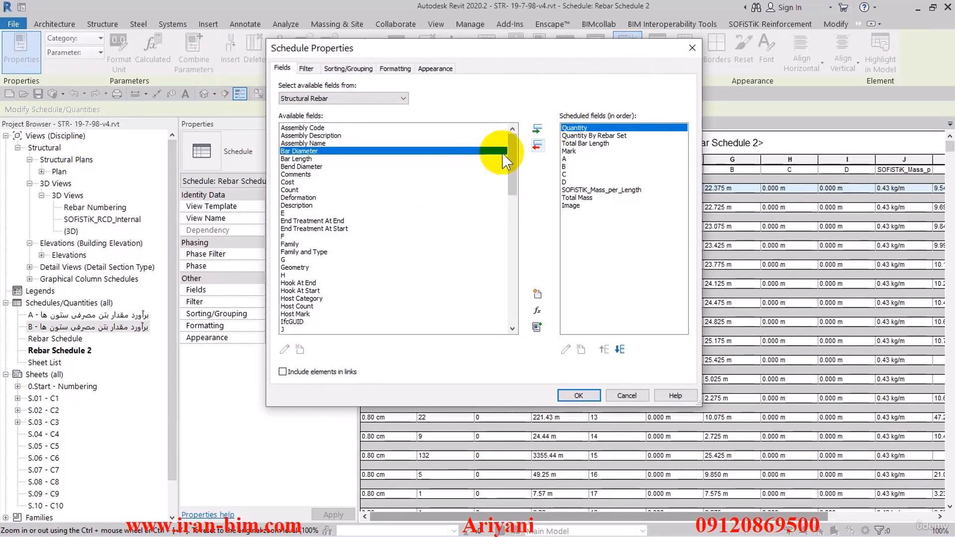
left_click_drag(511, 152, 510, 299)
left_click(321, 283)
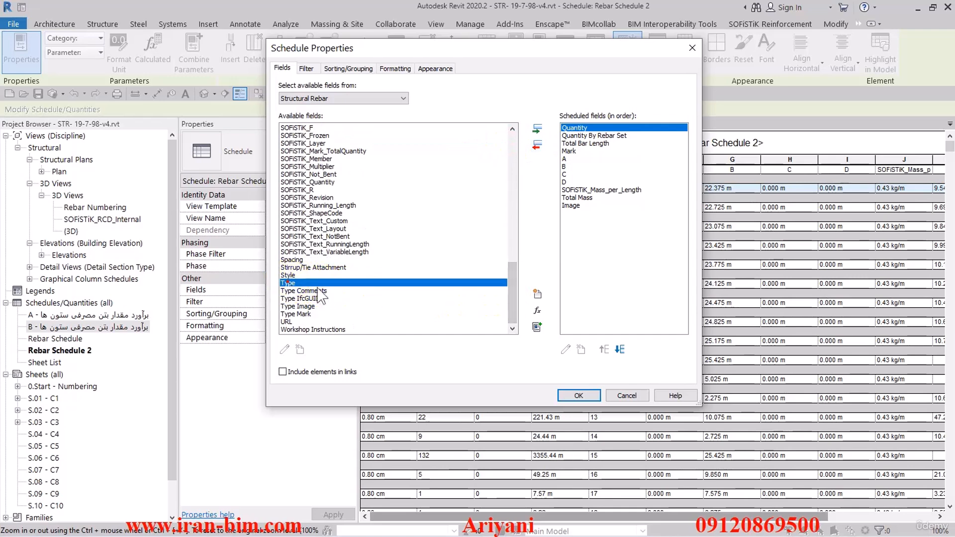
left_click(536, 129)
left_click(603, 349)
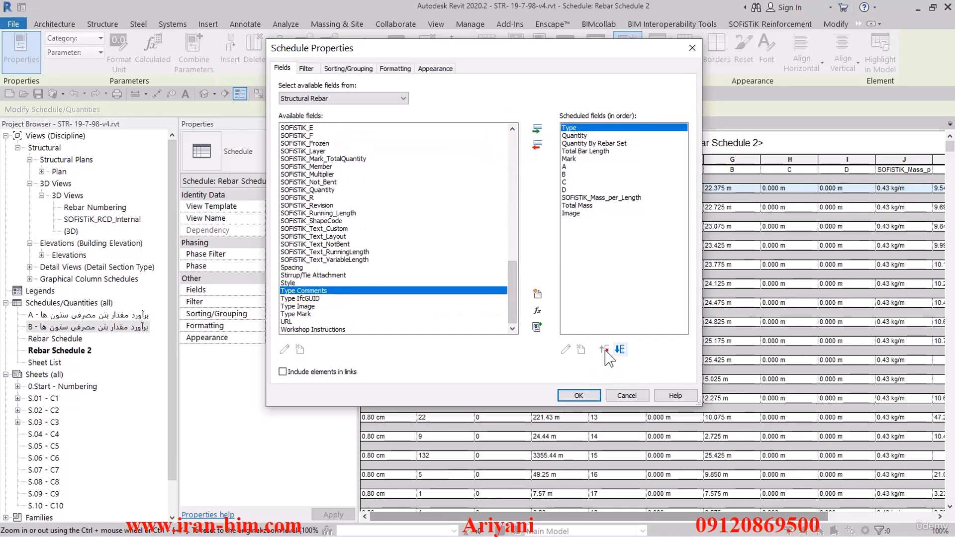
left_click(578, 396)
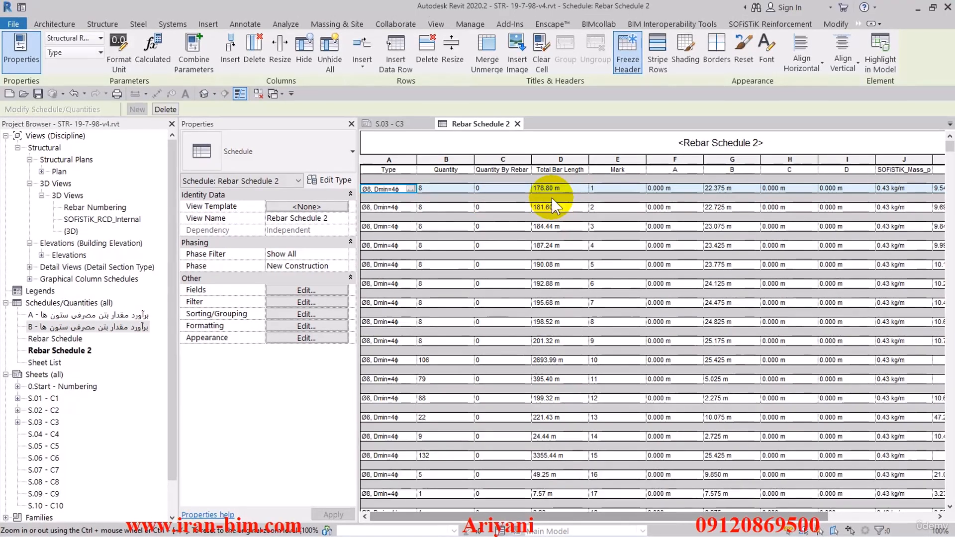
Widen the Type column of the rebar schedule
left_click_drag(418, 168, 448, 168)
left_click(468, 189)
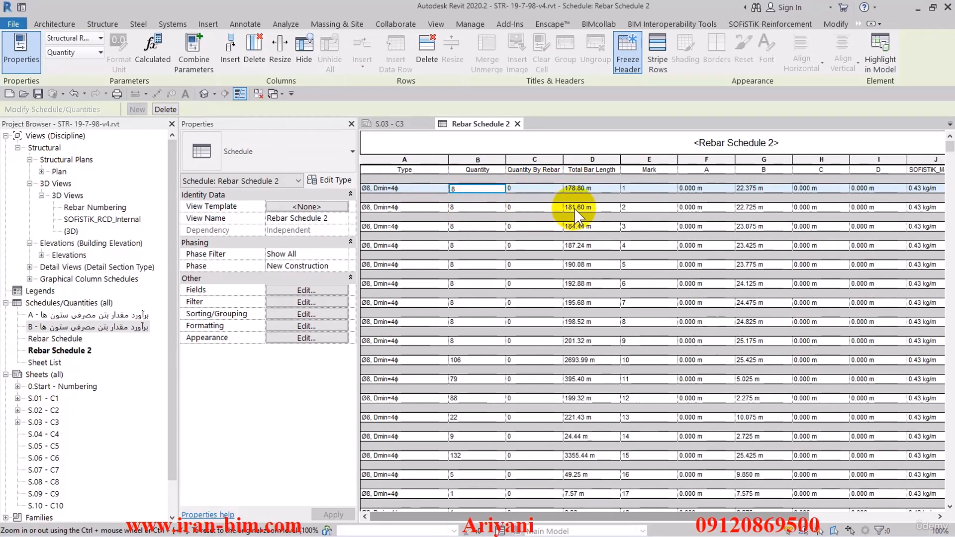
Remove the Quantity By Rebar Set field from the schedule's scheduled fields
left_click(308, 289)
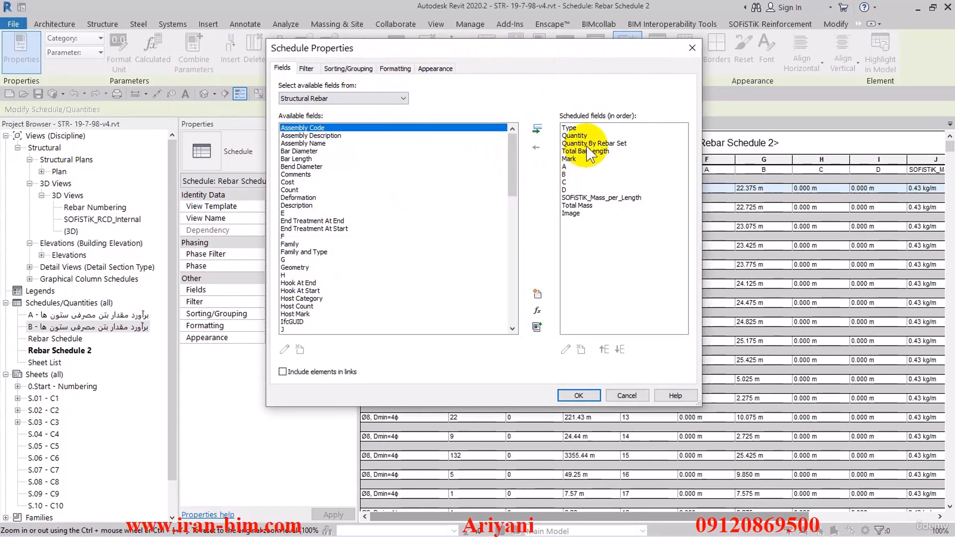
left_click_drag(579, 47, 463, 43)
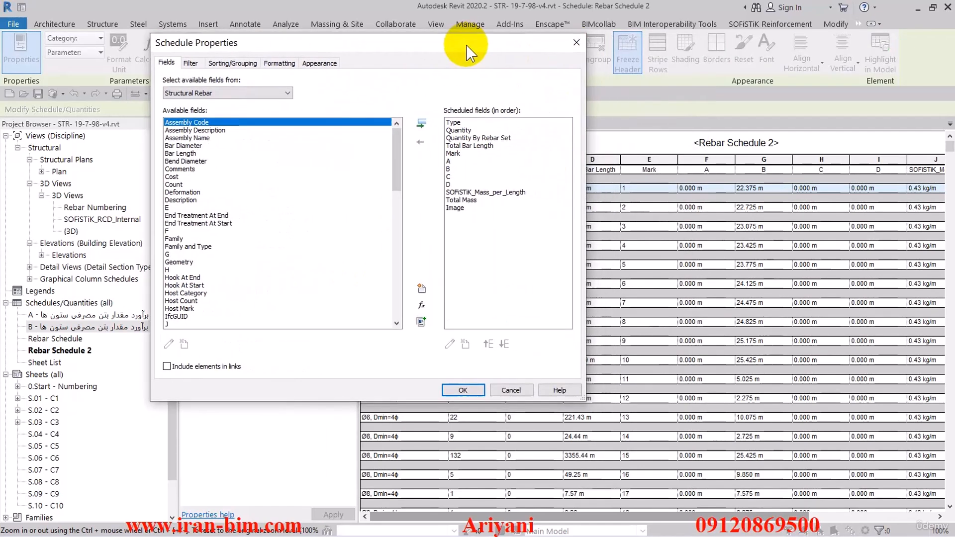
left_click(477, 138)
left_click(420, 142)
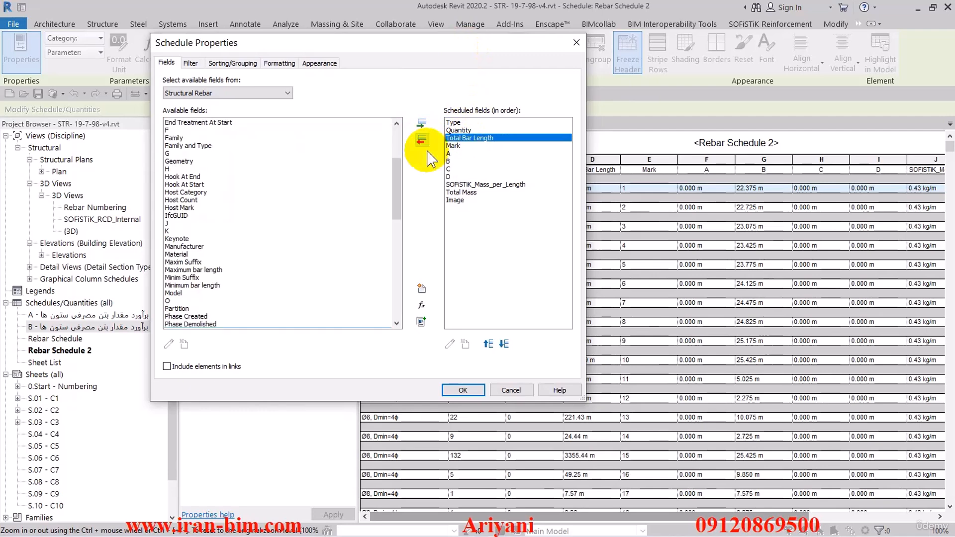
Turn off grand totals and turn on Itemize every instance in sorting/grouping, then apply
left_click(232, 63)
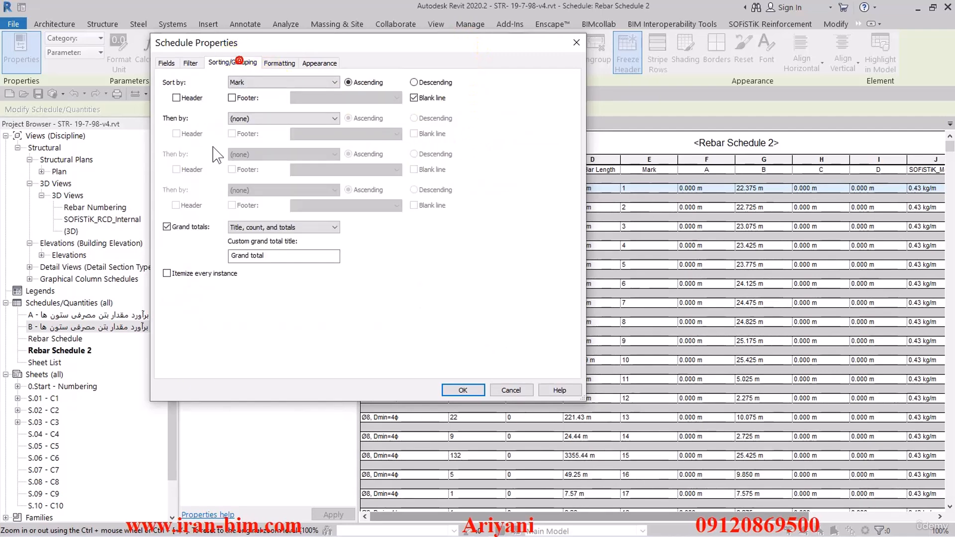
left_click(167, 227)
left_click(167, 273)
left_click(462, 390)
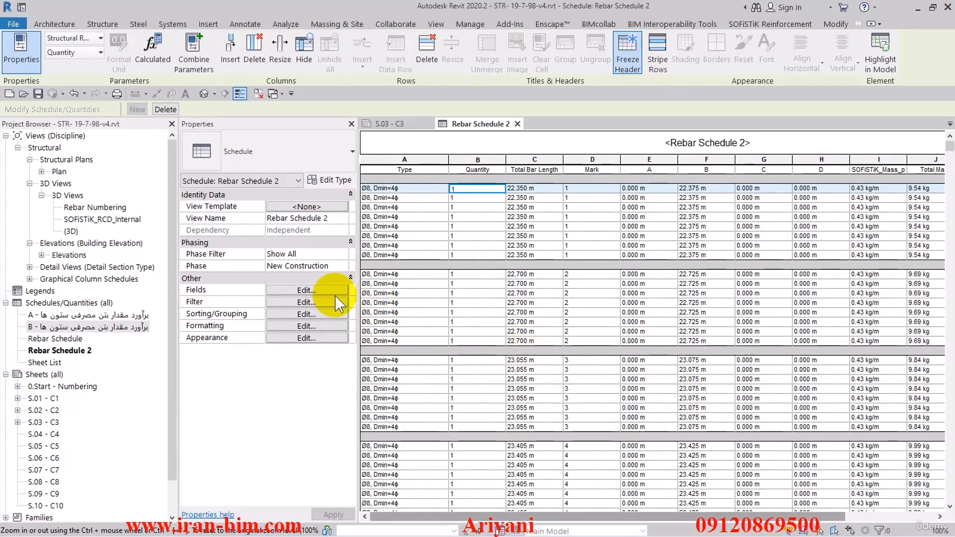
Add the Bar Length field and move it up to sit directly after Total Bar Length, then apply
left_click(305, 302)
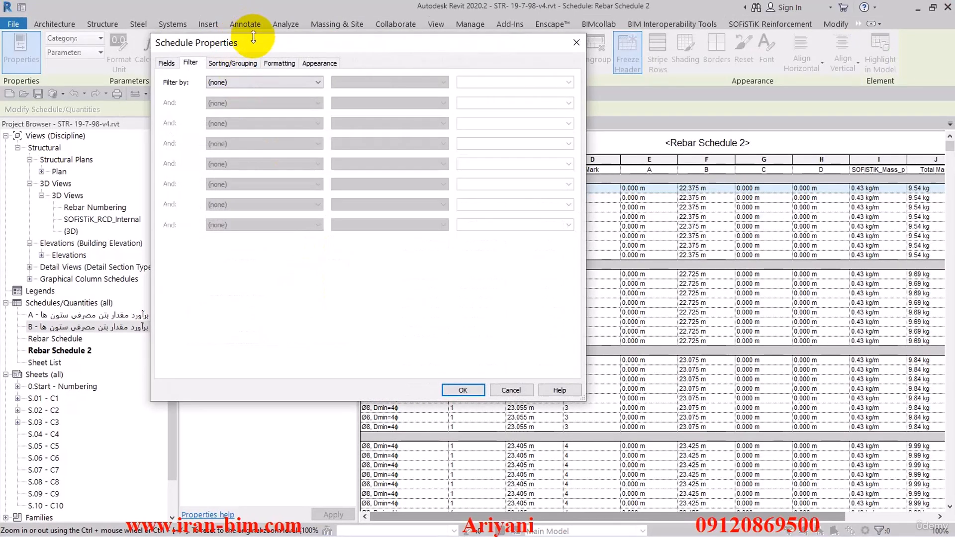
left_click_drag(253, 38, 315, 28)
left_click(368, 75)
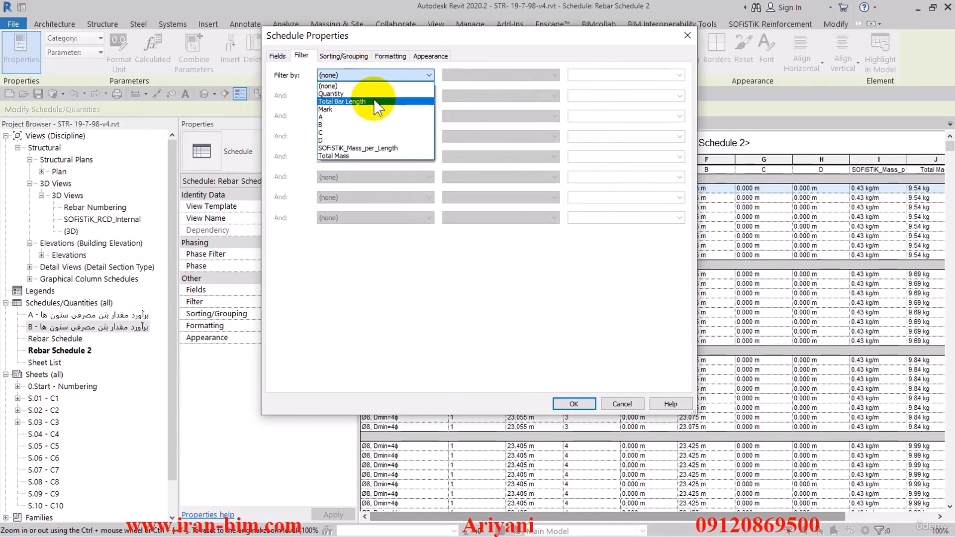
left_click(279, 56)
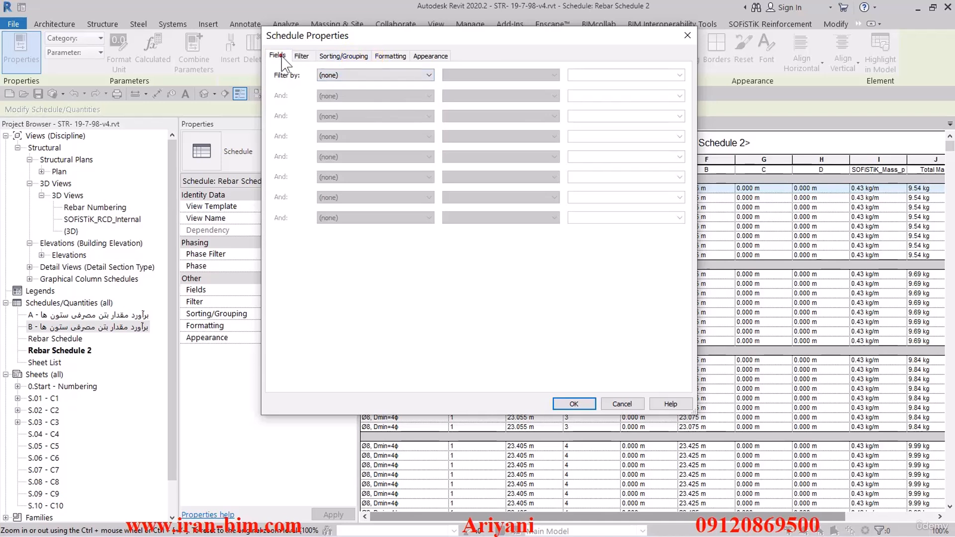
left_click(278, 55)
left_click_drag(507, 162, 502, 310)
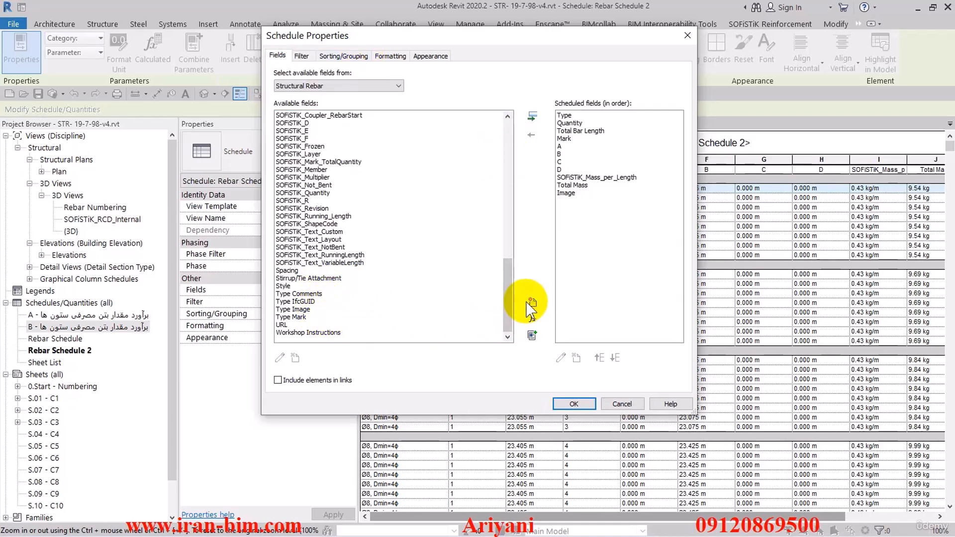
left_click_drag(504, 300, 475, 147)
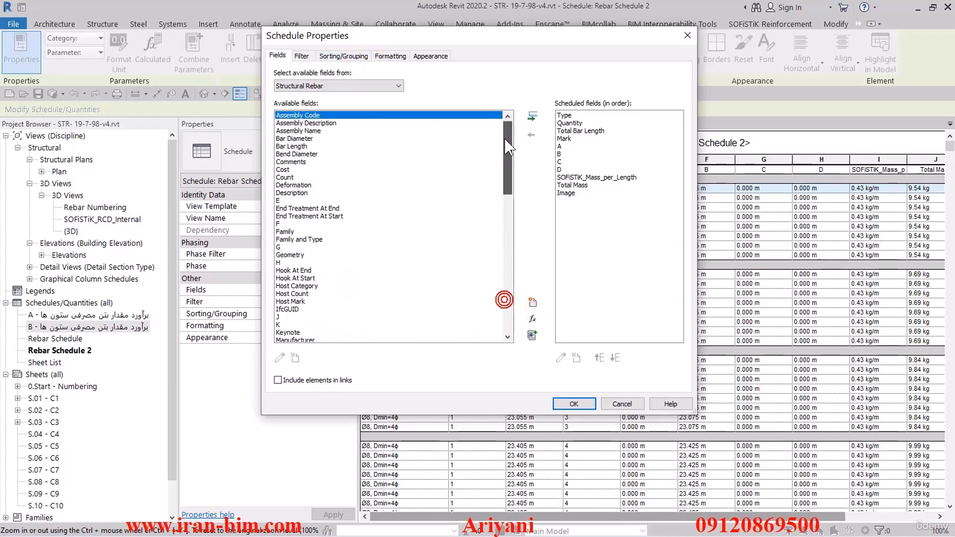
left_click(297, 147)
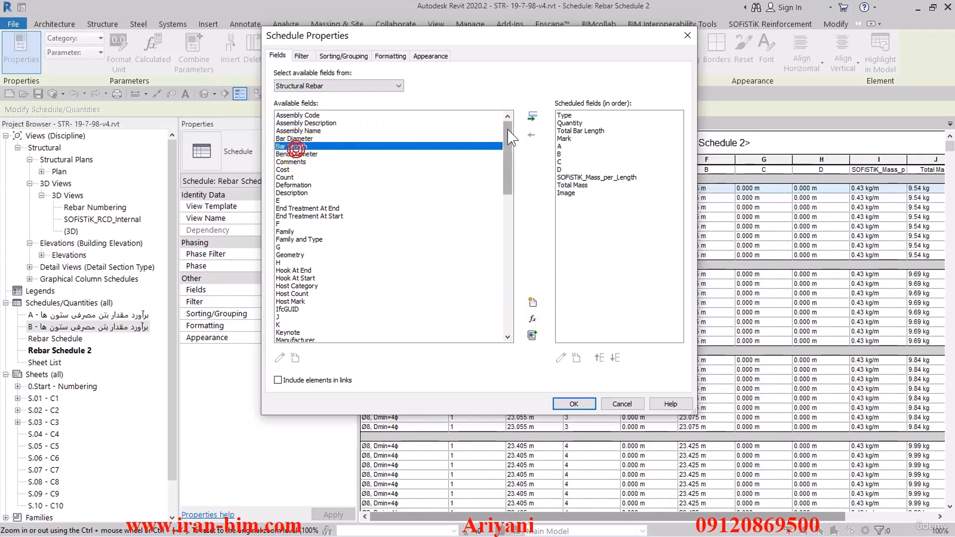
left_click(532, 117)
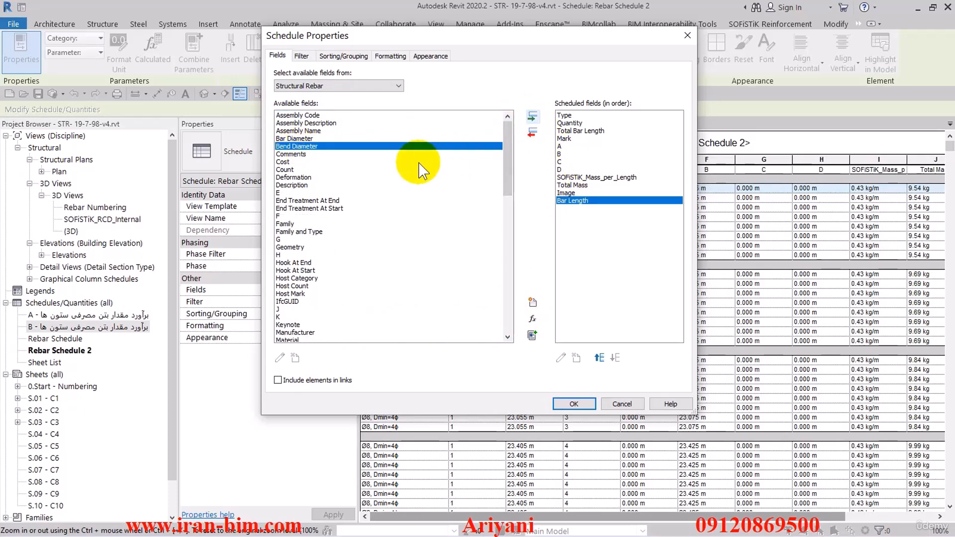
left_click(600, 358)
left_click(599, 358)
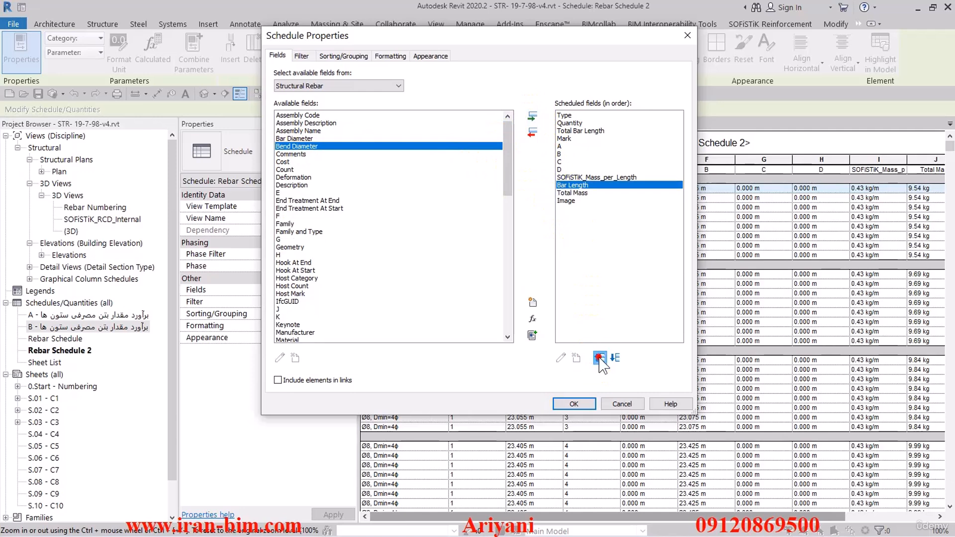
left_click(600, 358)
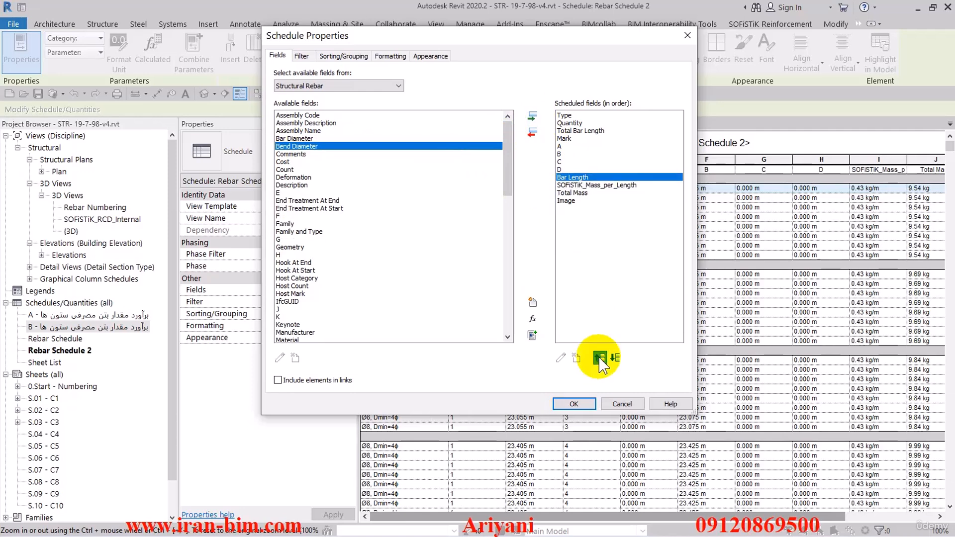
left_click(600, 357)
left_click(600, 358)
left_click(600, 358)
left_click(599, 358)
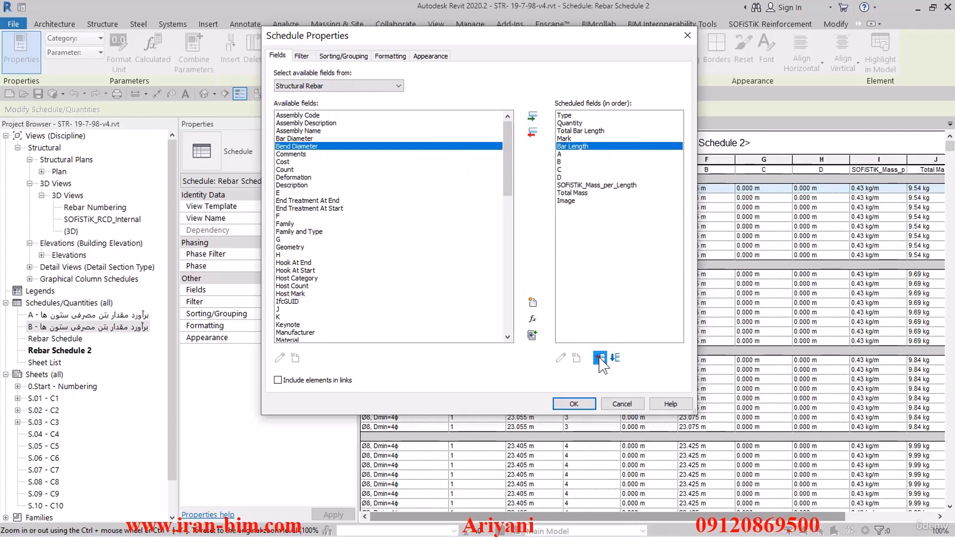
left_click(600, 357)
left_click(574, 403)
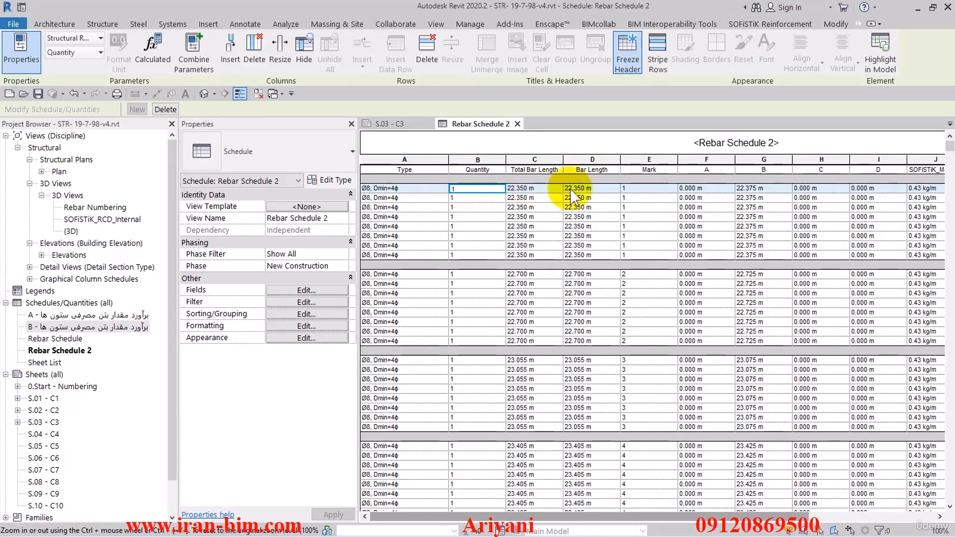
Filter the schedule to show rows where Bar Length is greater than or equal to 11.98
scroll(588, 199, "down", 10)
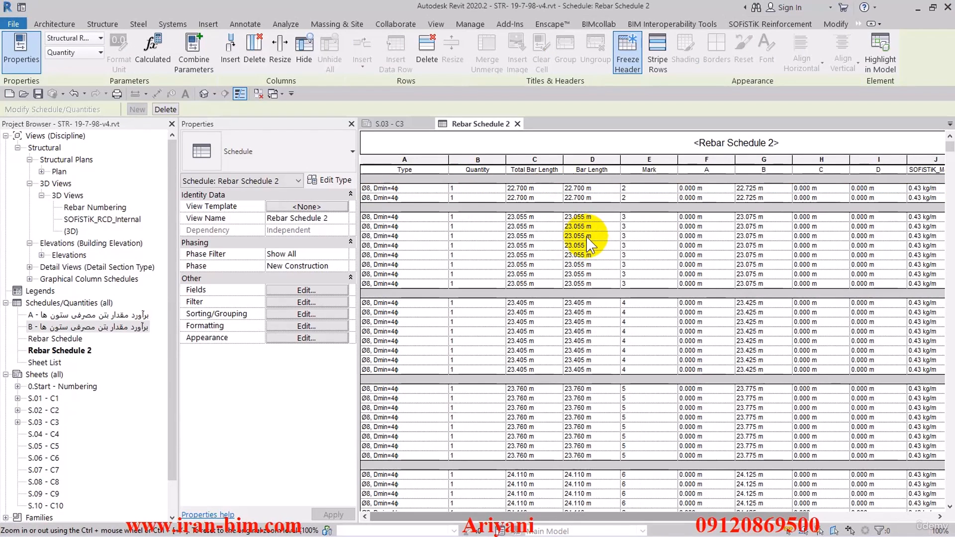
scroll(588, 243, "down", 10)
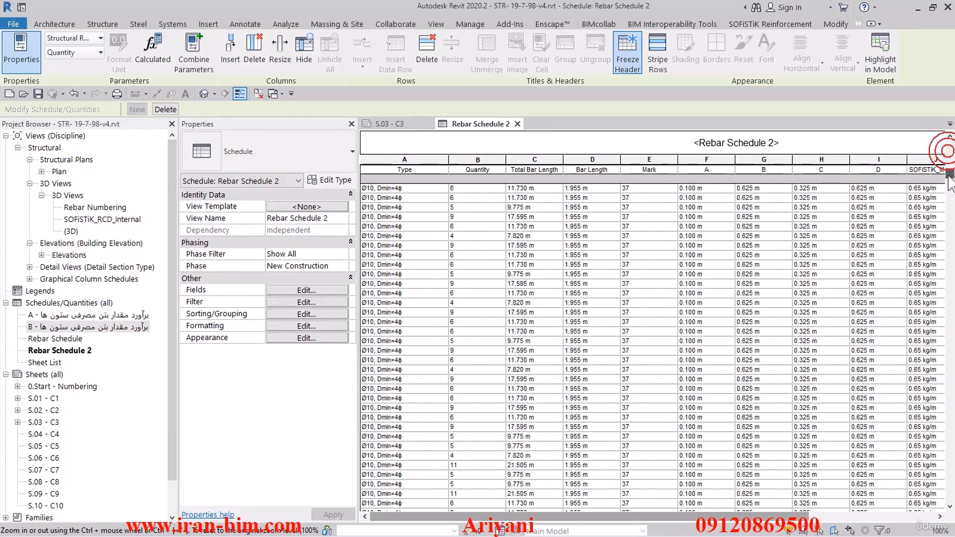
left_click_drag(948, 158, 949, 144)
left_click(276, 302)
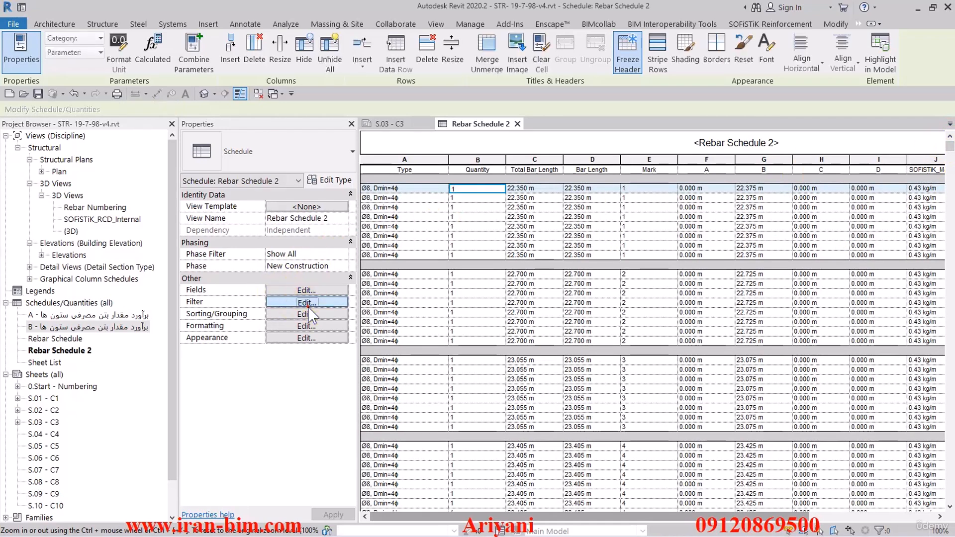
left_click_drag(276, 38, 267, 38)
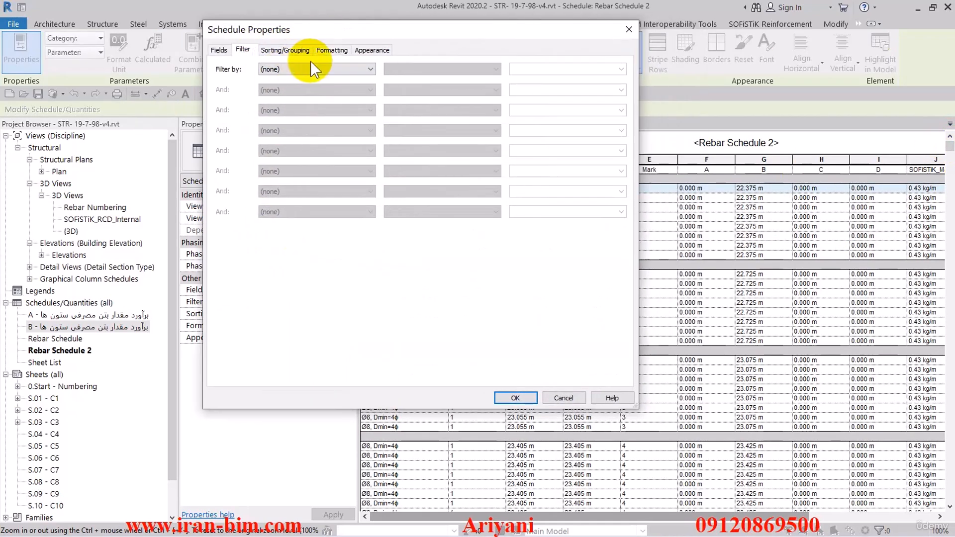
left_click(315, 69)
left_click(306, 103)
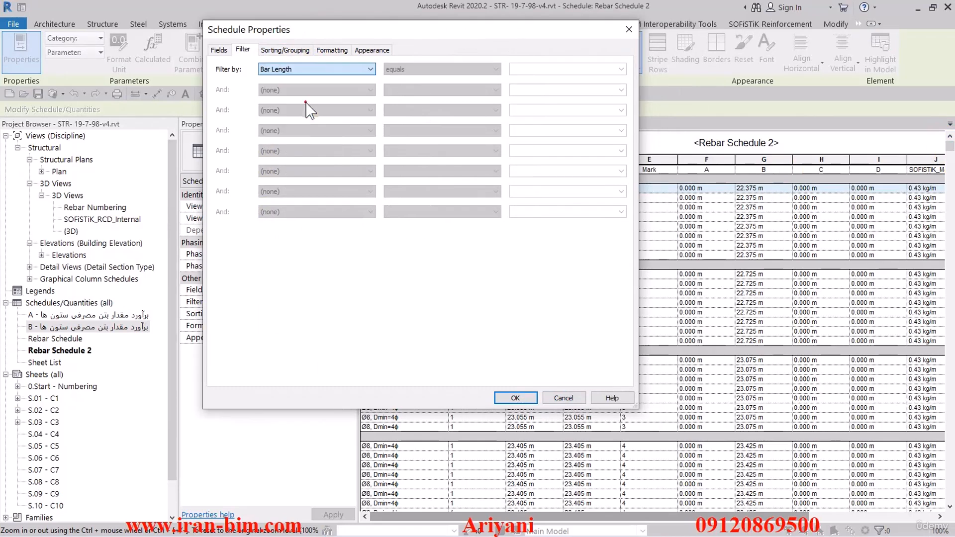
left_click(432, 68)
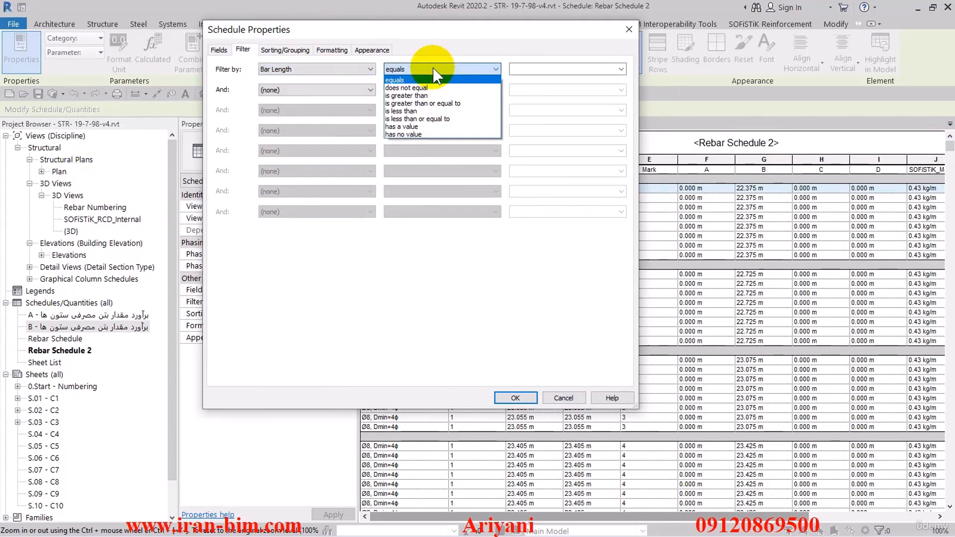
left_click(393, 104)
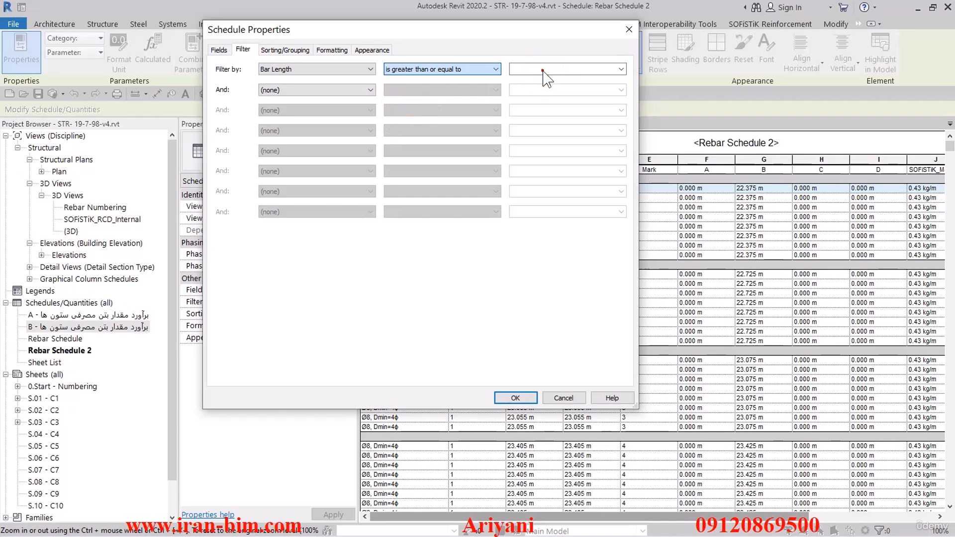
left_click(544, 69)
type("11")
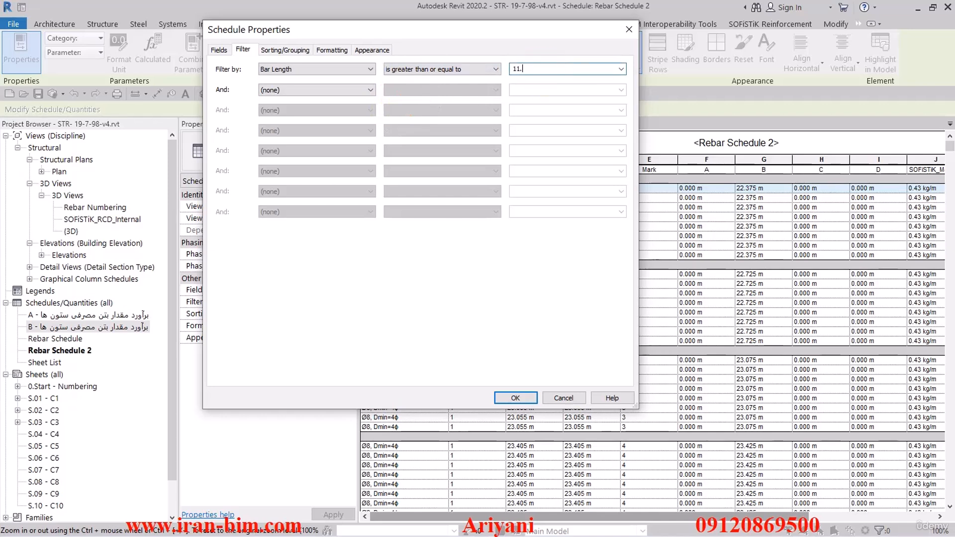
type(".98")
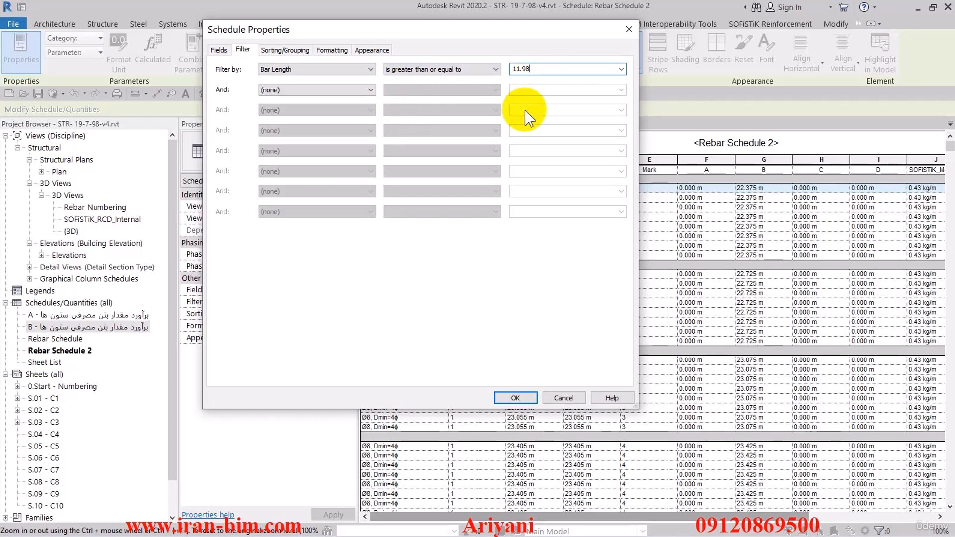
left_click(516, 397)
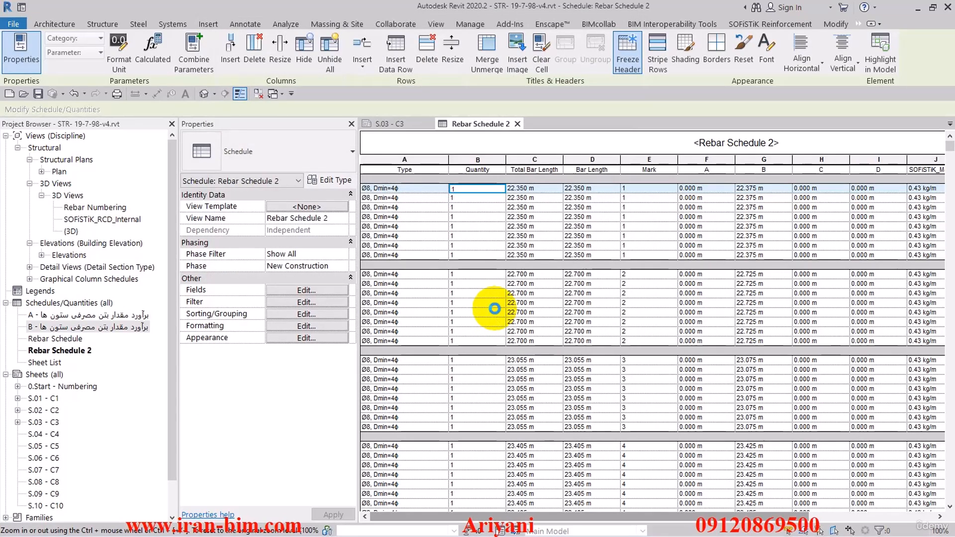
Set the schedule's Sort by option to (none) and apply
left_click(307, 290)
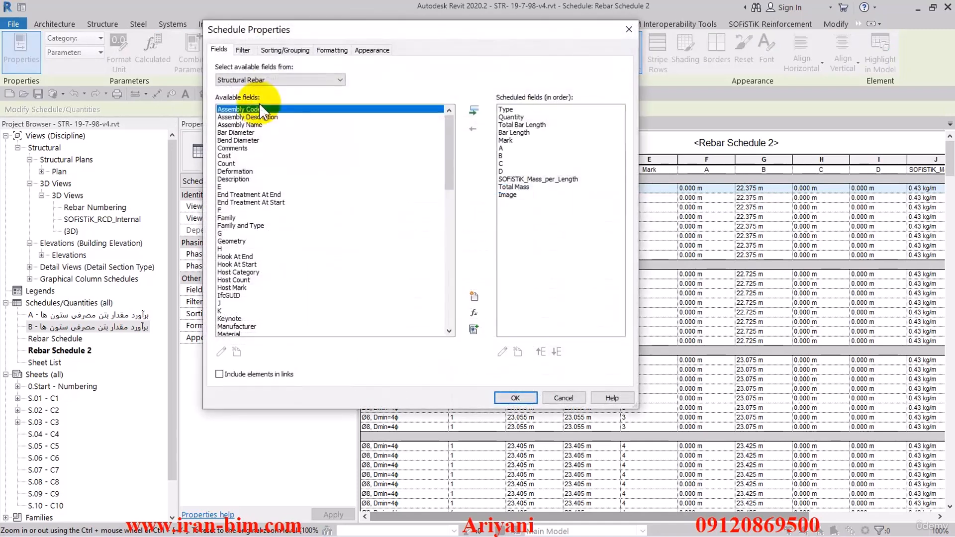
left_click(285, 50)
left_click(336, 69)
left_click(336, 69)
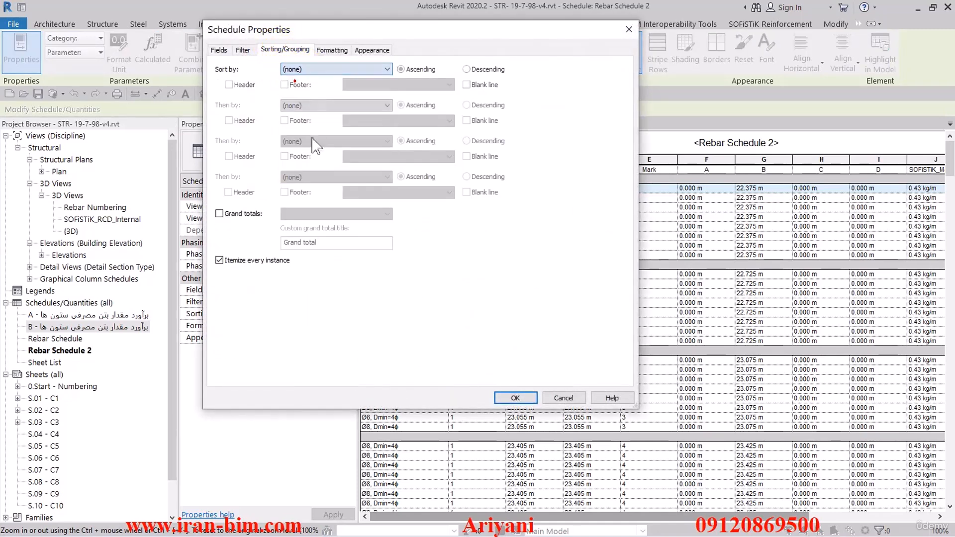
left_click(512, 397)
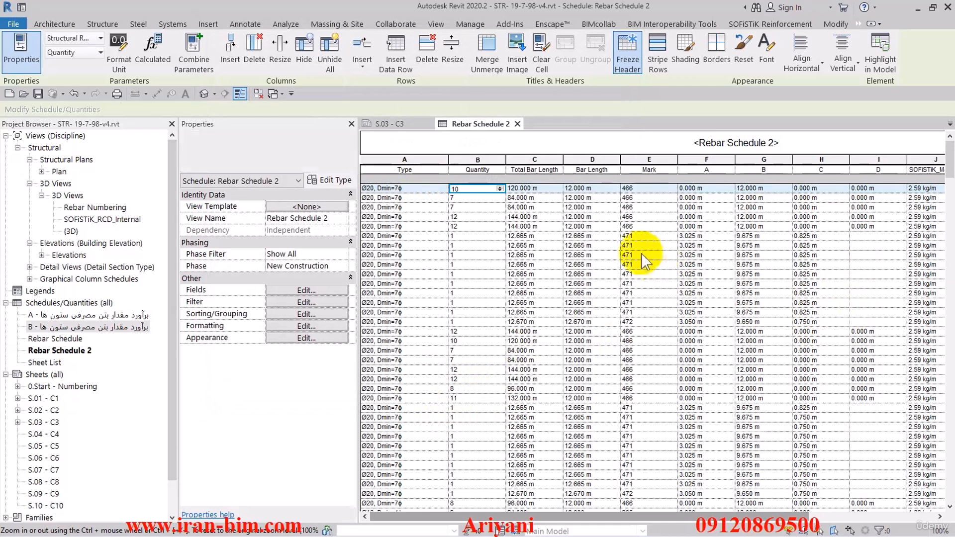
Scroll through the filtered, itemized schedule to review its rows
mouse_move(948, 163)
left_mouse_down()
mouse_move(944, 180)
mouse_move(944, 160)
left_mouse_up()
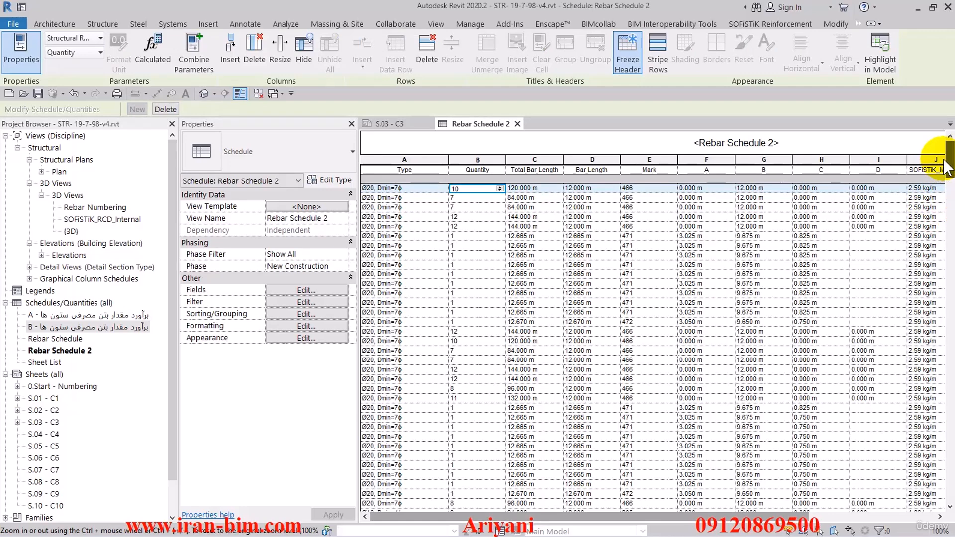
left_click_drag(944, 168, 919, 497)
left_click(400, 503)
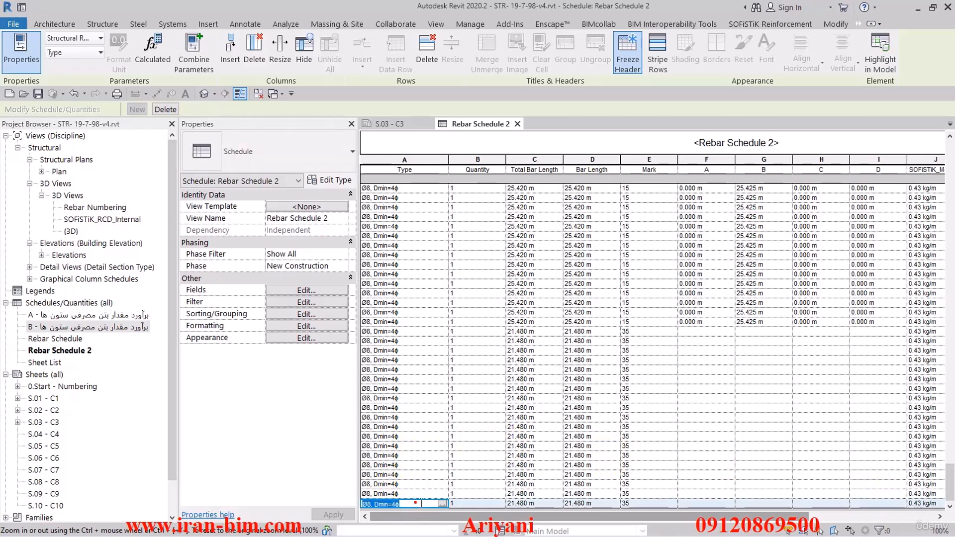
scroll(930, 490, "up", 6)
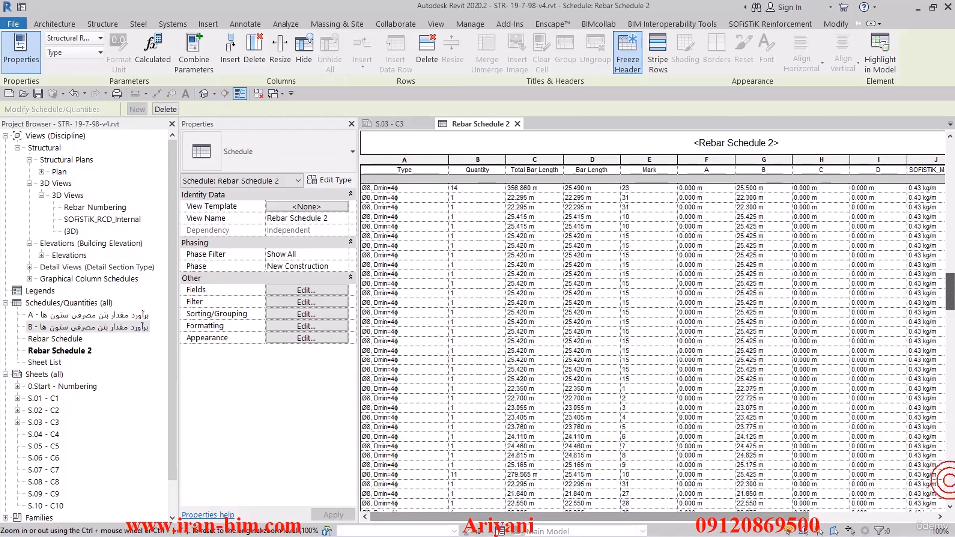
scroll(651, 343, "up", 6)
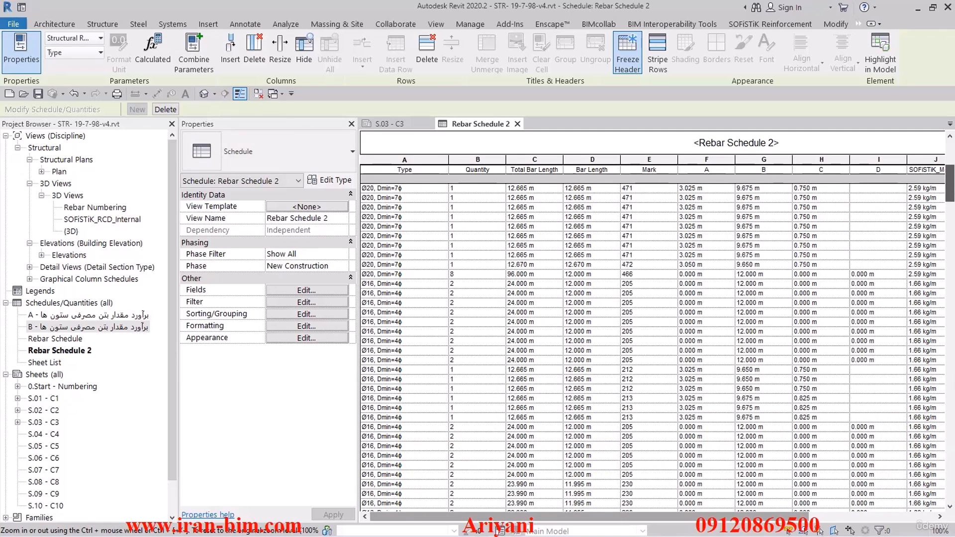
scroll(656, 291, "down", 1)
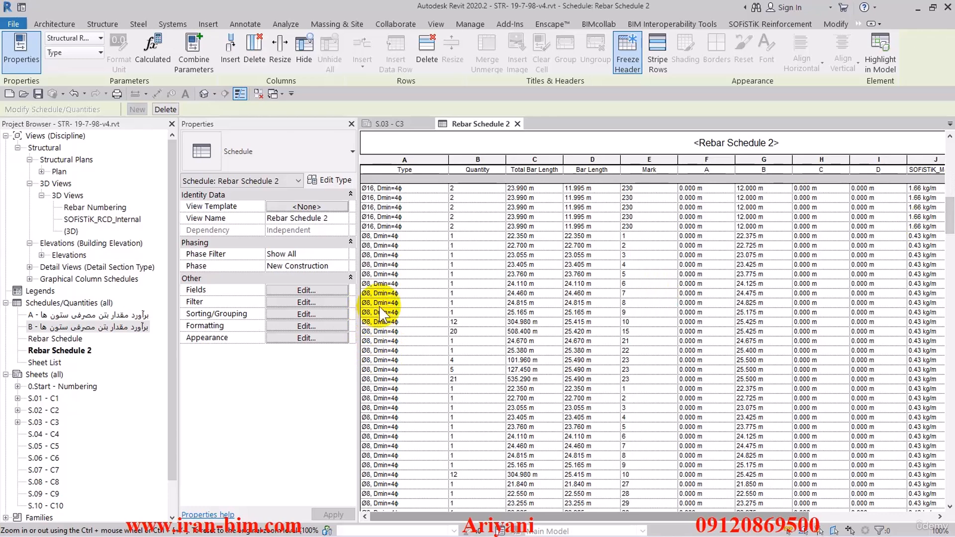
Add the Bar Diameter field to the schedule and move it up to sit directly after Type
scroll(378, 303, "up", 5)
left_click(294, 302)
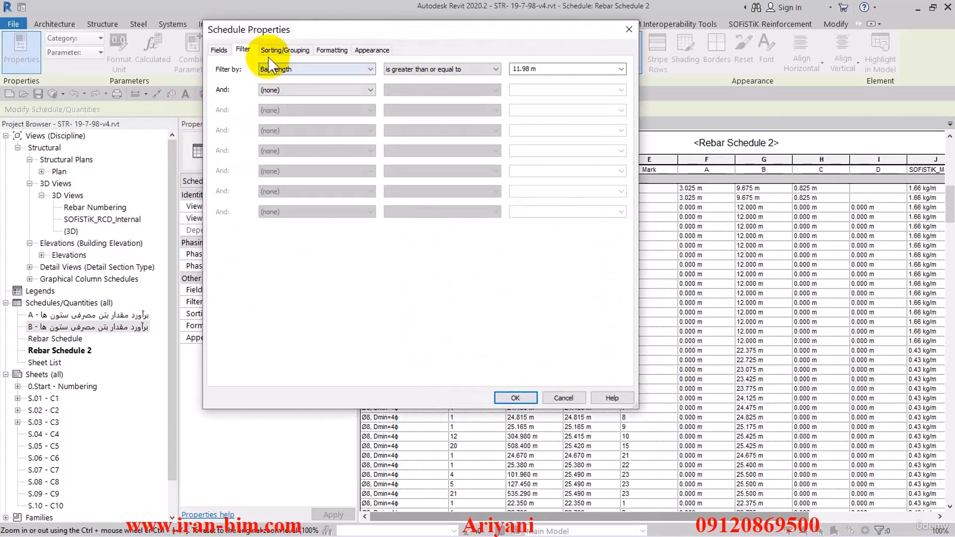
left_click(292, 90)
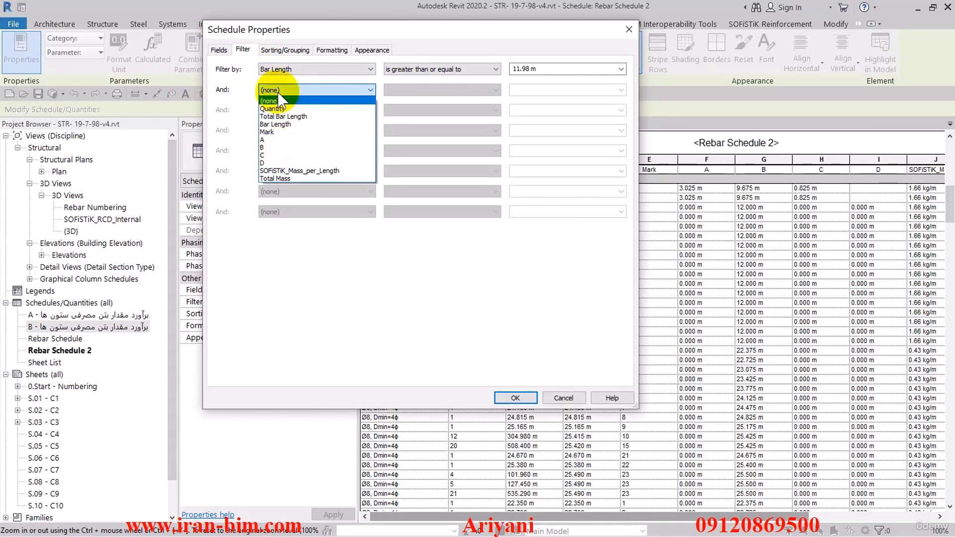
left_click(239, 99)
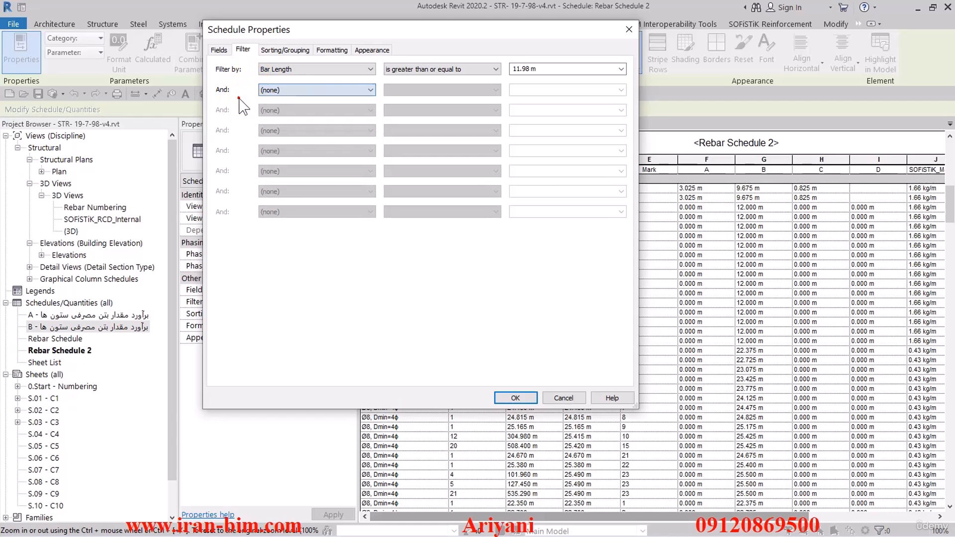
left_click(225, 51)
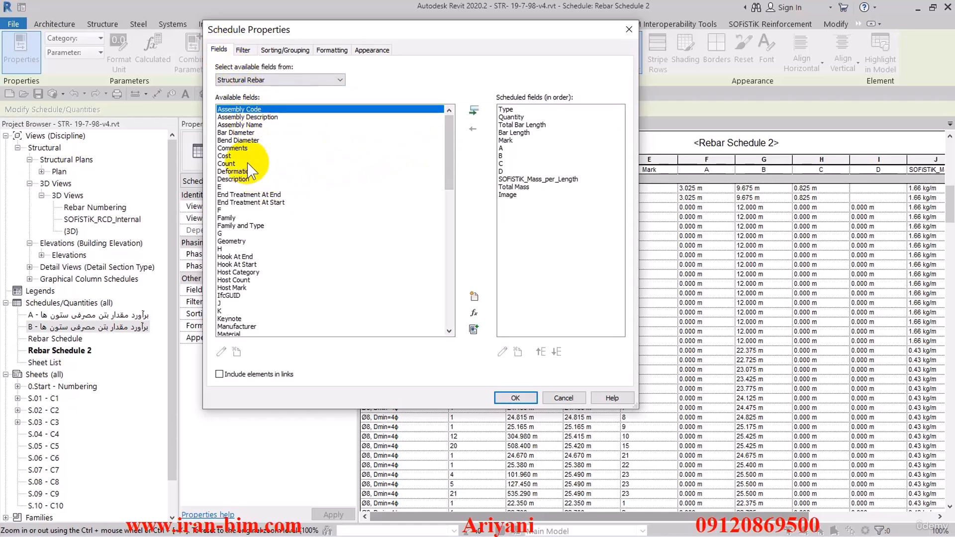
left_click(246, 194)
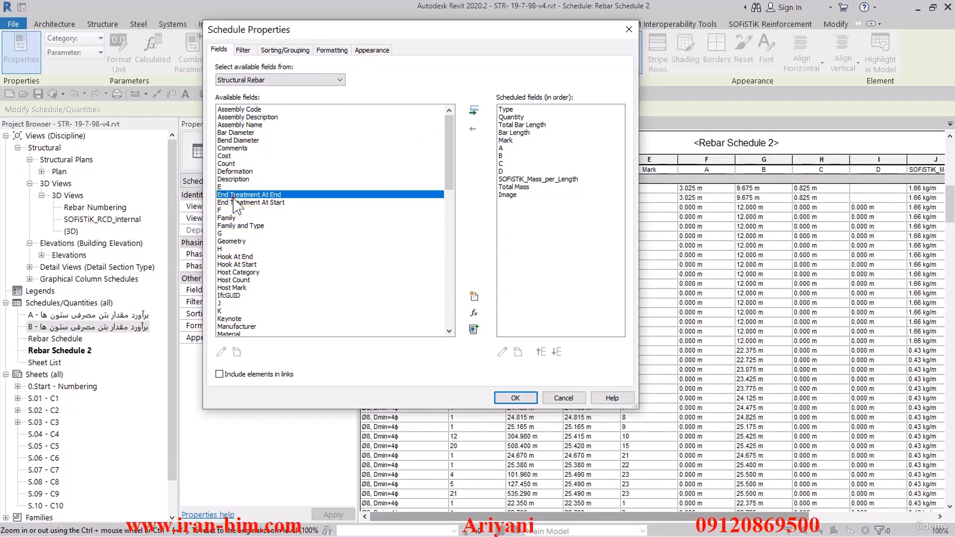
left_click(235, 132)
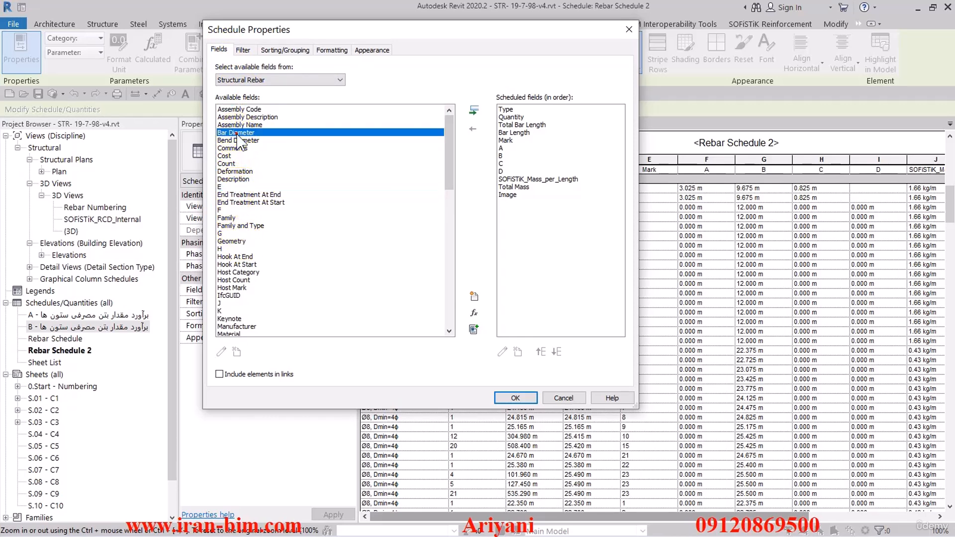
left_click(473, 110)
left_click(541, 351)
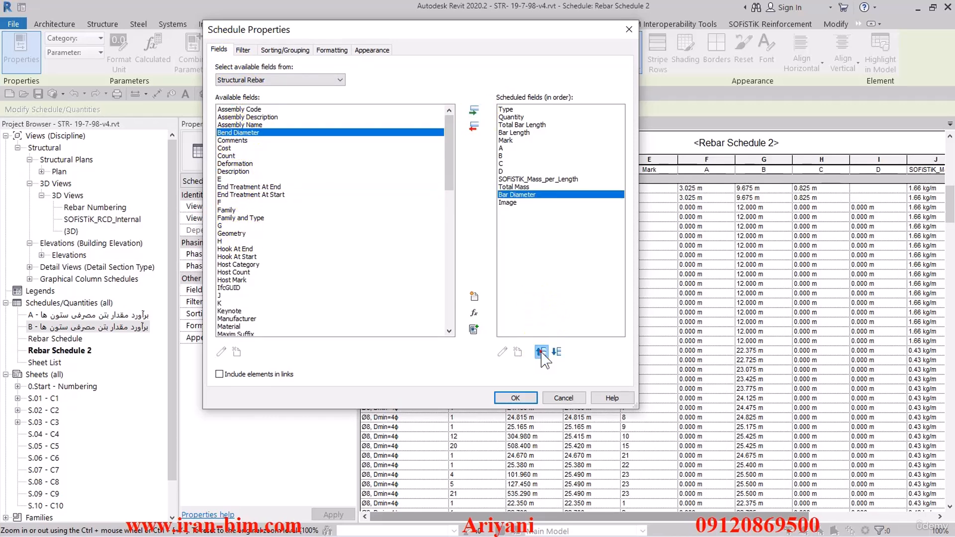
left_click(540, 352)
left_click(541, 352)
left_click(541, 352)
left_click(541, 351)
left_click(540, 352)
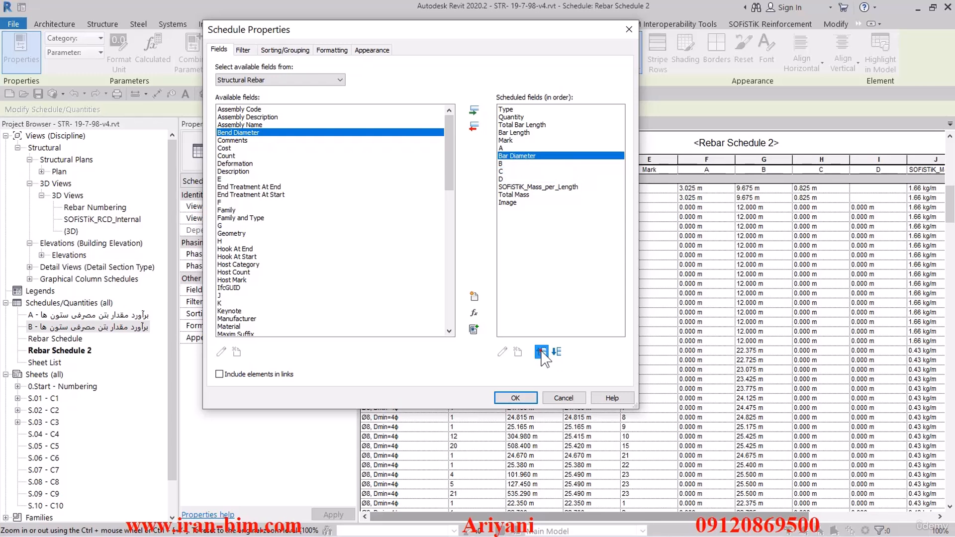
left_click(541, 352)
left_click(540, 352)
left_click(540, 352)
left_click(540, 351)
left_click(541, 351)
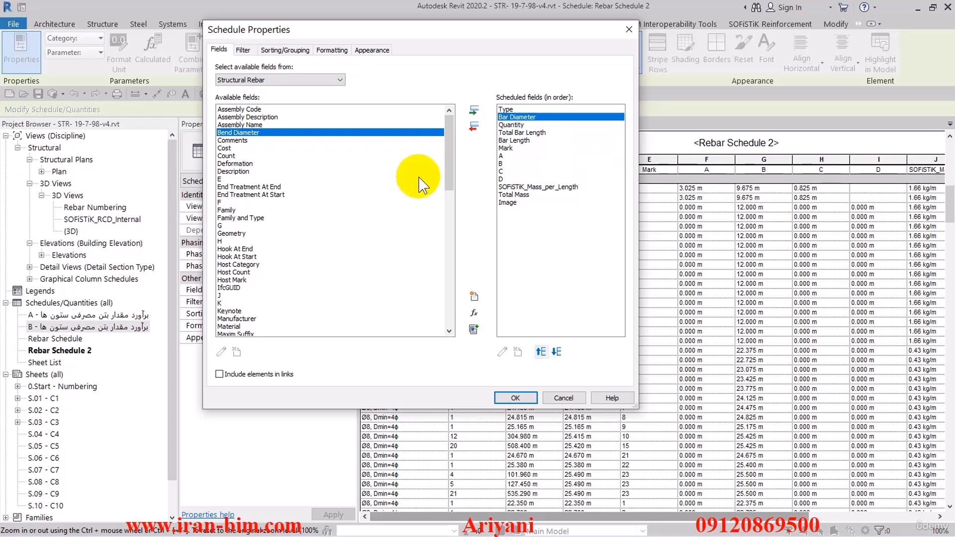
Hide the Bar Diameter field, then select all fields and set their alignment to Center
left_click(332, 49)
left_click(238, 84)
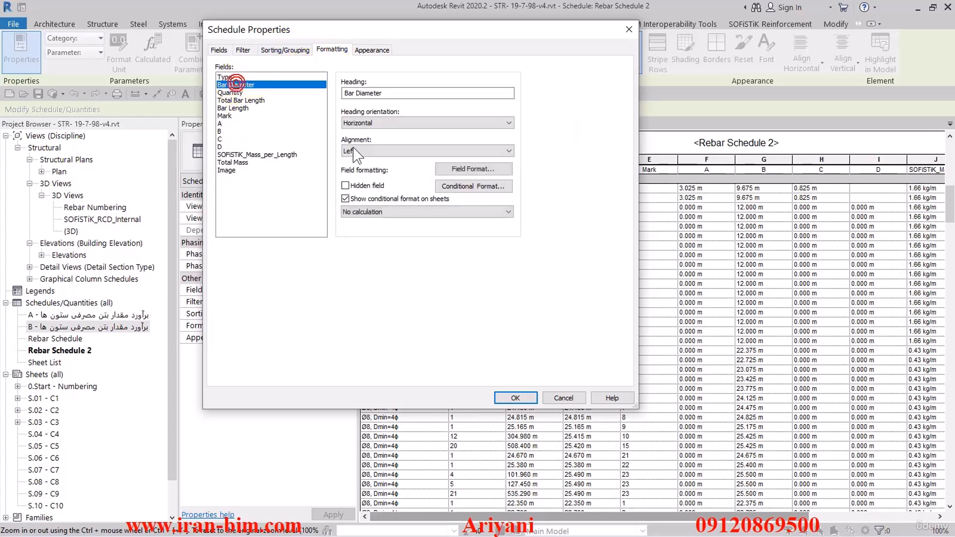
left_click(345, 185)
left_click(236, 78)
left_click(233, 170, "shift")
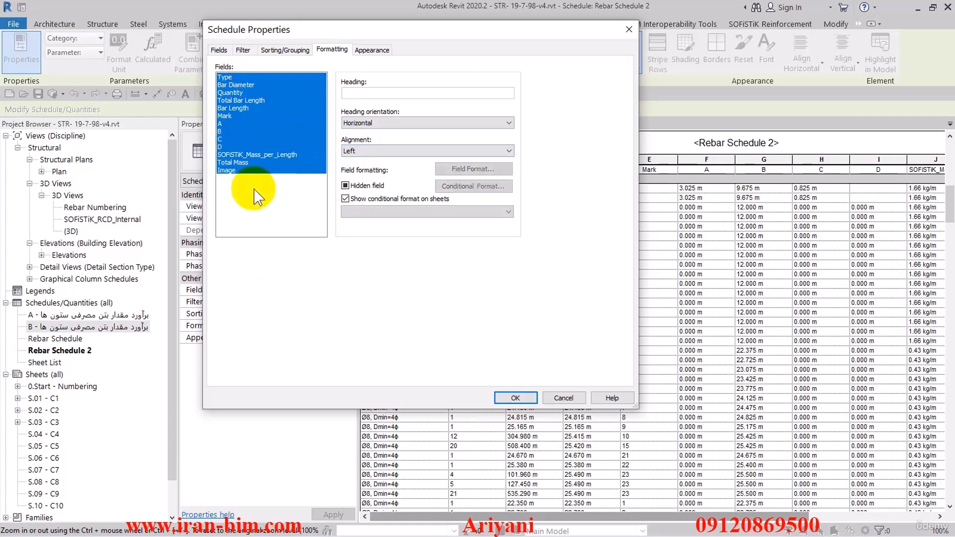
left_click(358, 151)
left_click(361, 169)
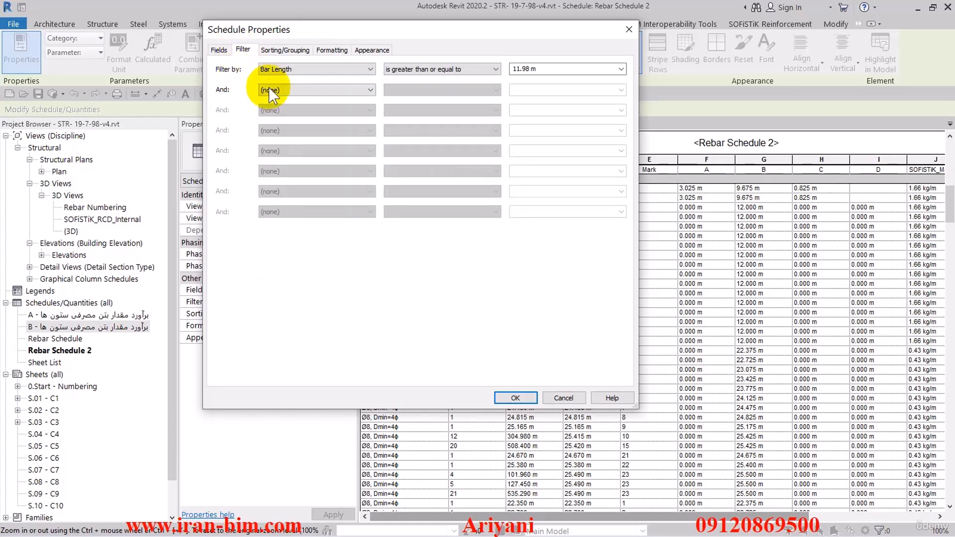
Add a second filter condition where Bar Diameter does not equal 0.80 cm, and apply the changes
left_click(282, 90)
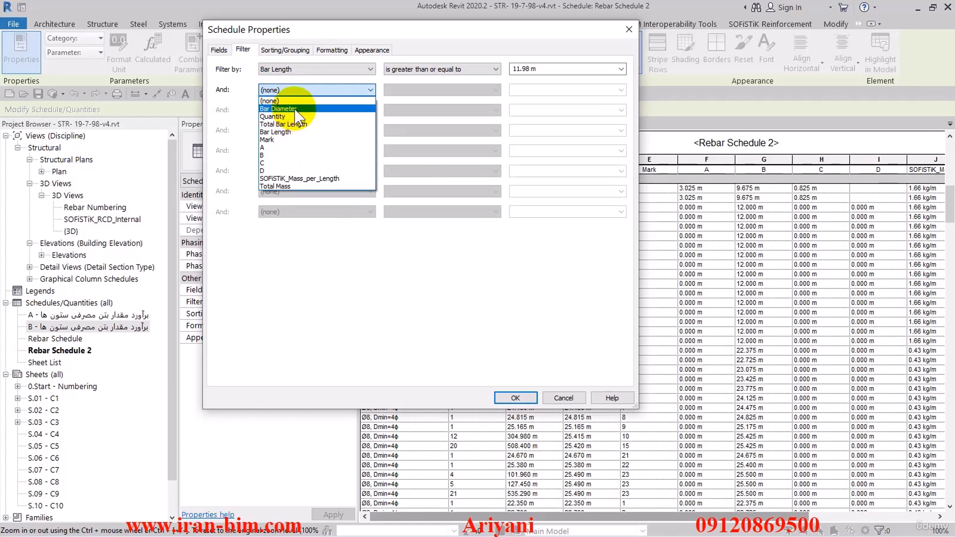
left_click(294, 109)
left_click(431, 90)
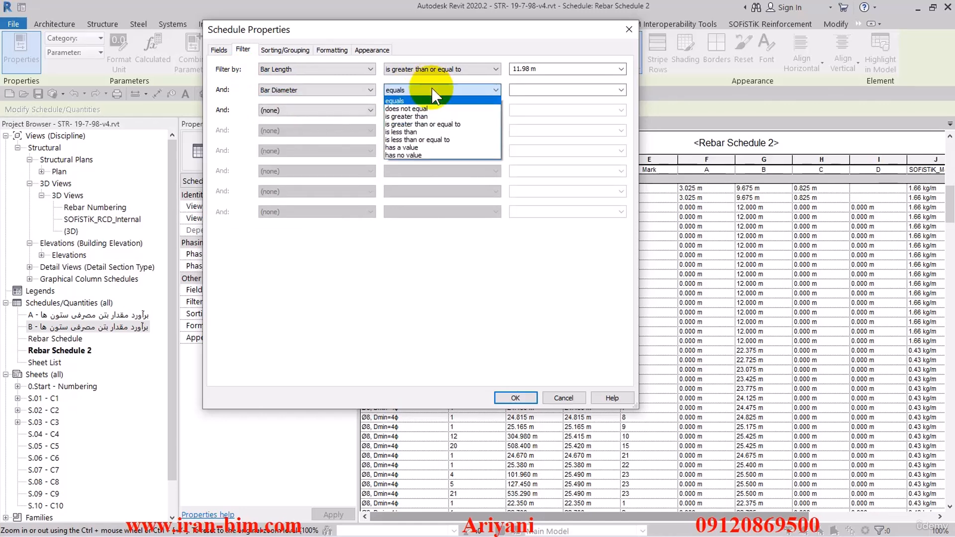
left_click(436, 108)
left_click(621, 90)
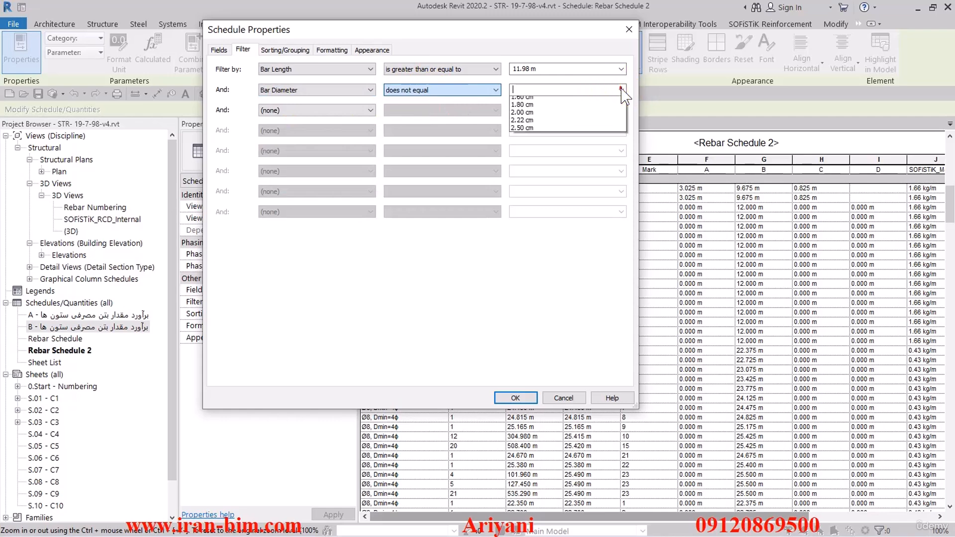
left_click(601, 102)
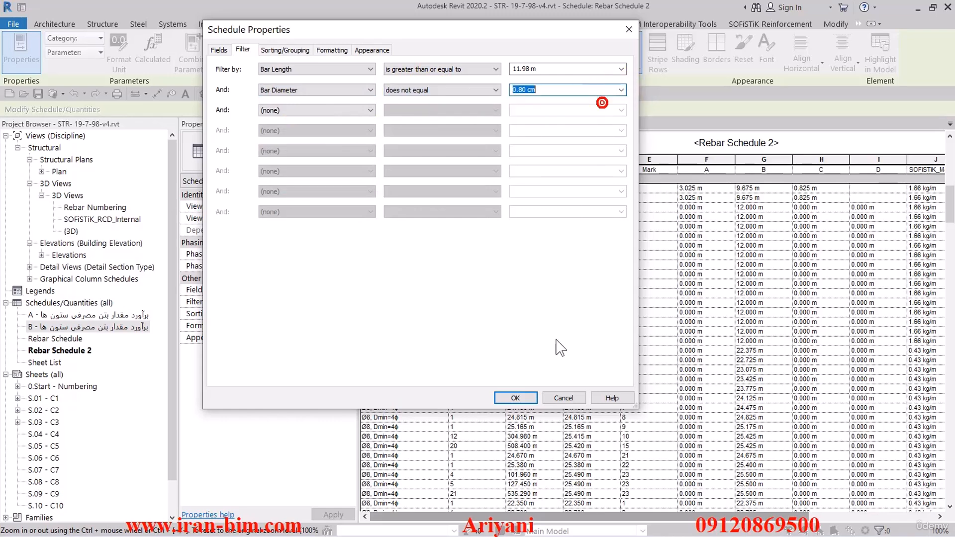
left_click(515, 398)
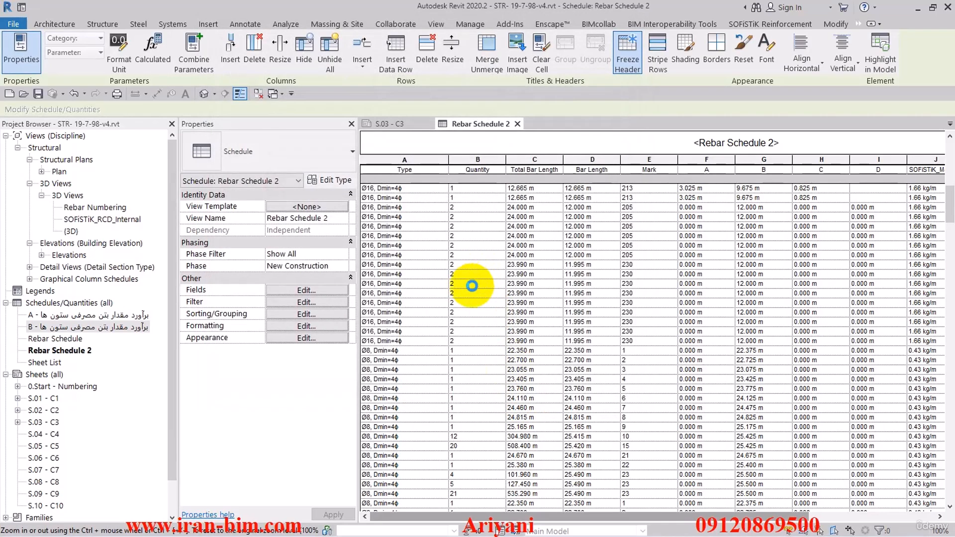
Select the whole Type column of the filtered schedule and open the default 3D view
left_click(464, 294)
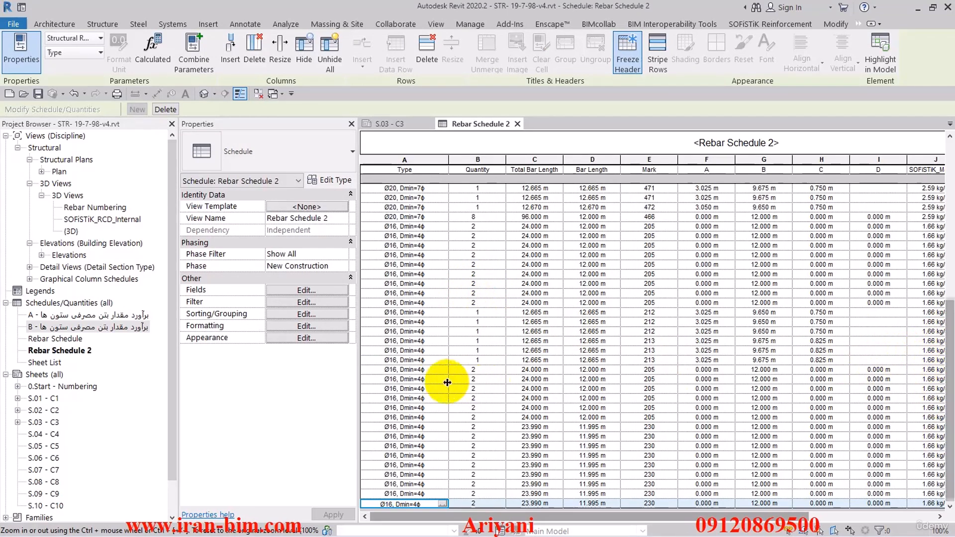
scroll(401, 357, "up", 4)
scroll(402, 357, "up", 6)
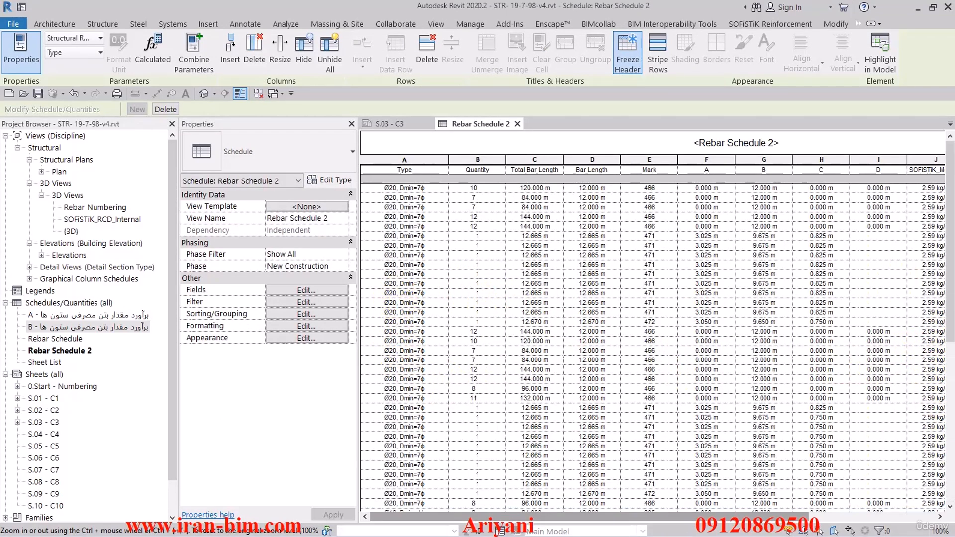
scroll(414, 393, "down", 10)
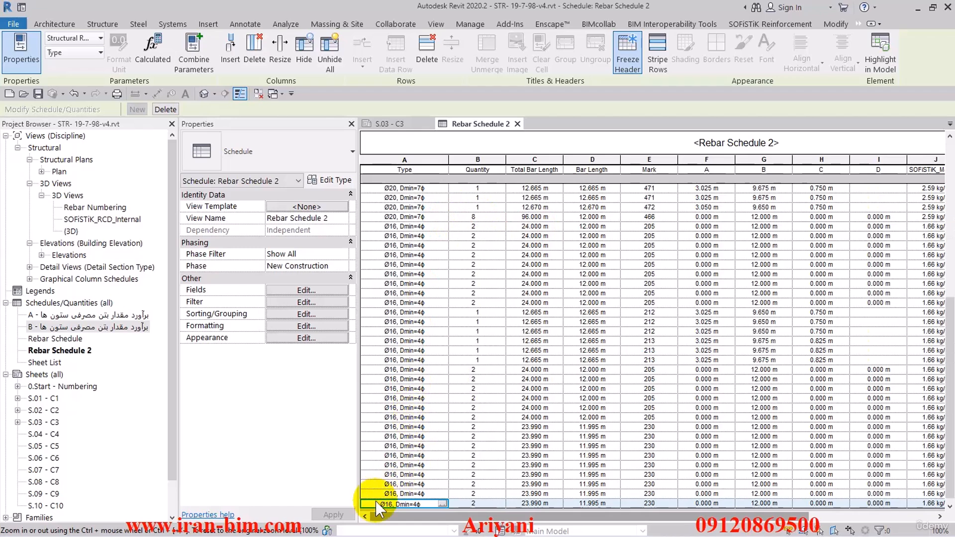
scroll(378, 458, "up", 10)
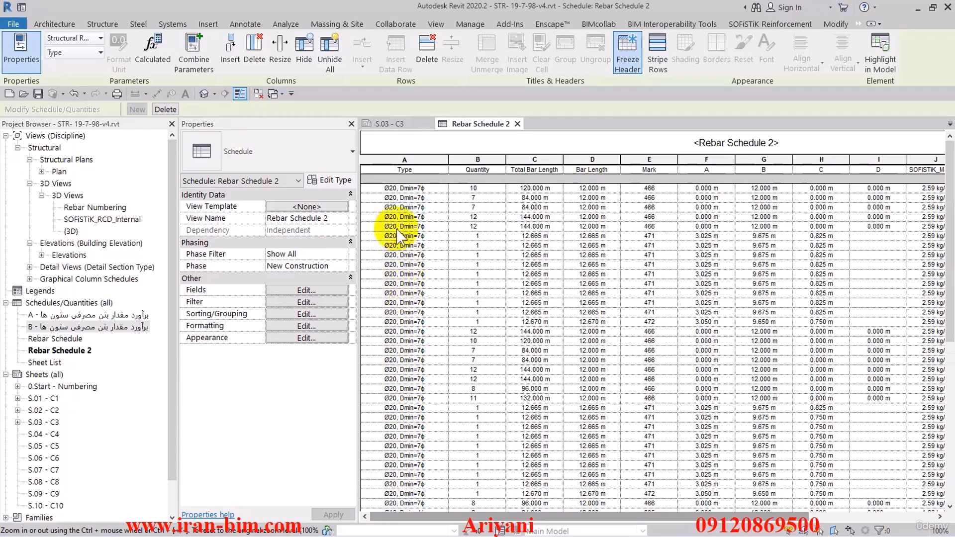
left_click(404, 160)
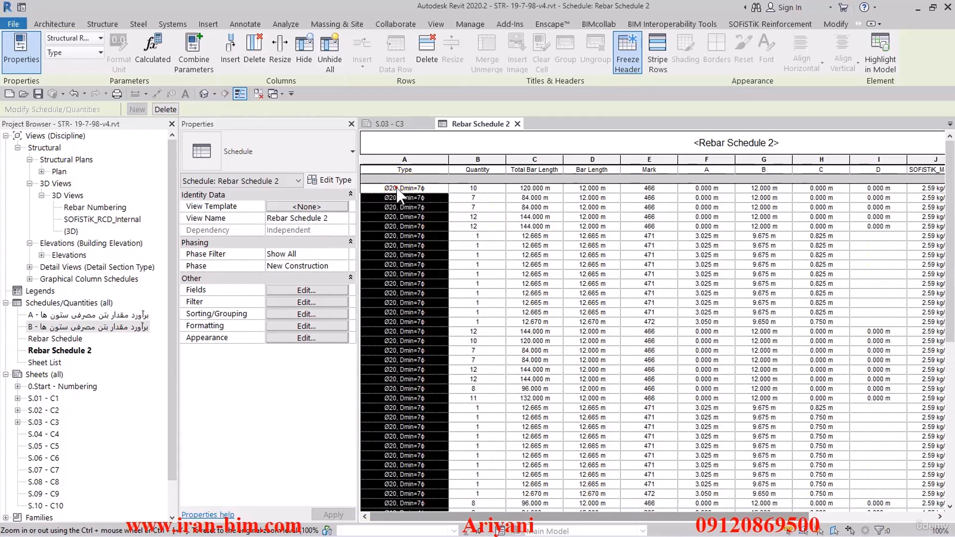
left_click(204, 93)
Temporarily isolate the selected rebars in the 3D view
left_click(521, 516)
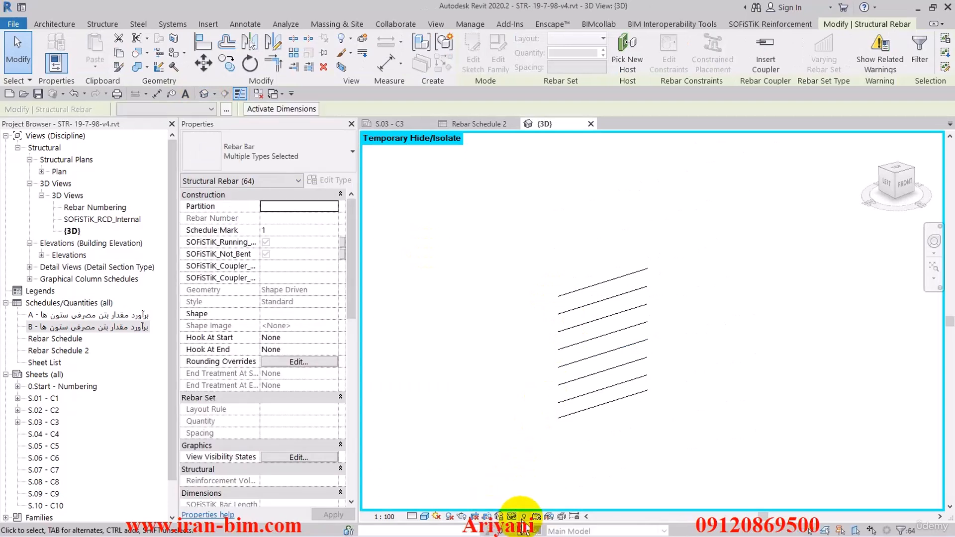
left_click(511, 516)
left_click(515, 503)
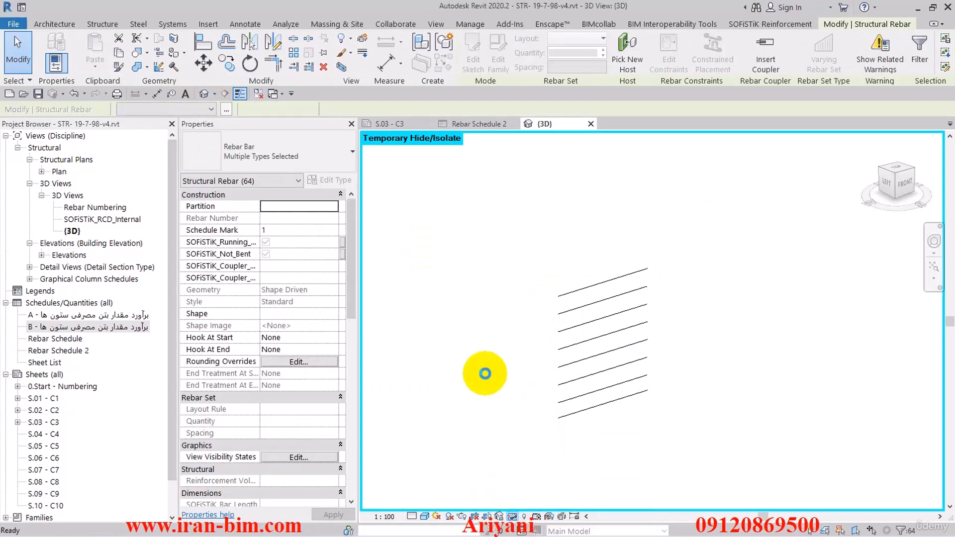